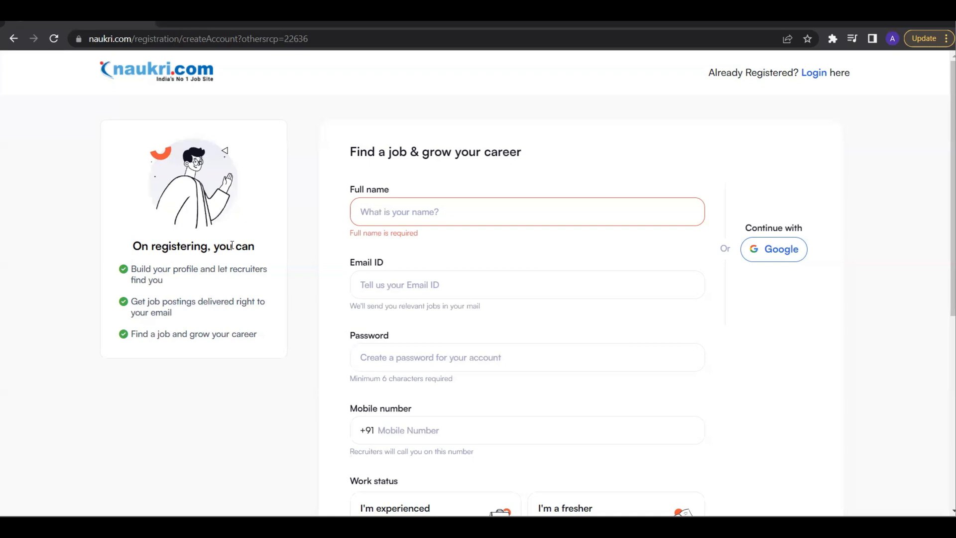
{"action": "scroll", "coordinate": [279, 304], "scroll_direction": "down", "scroll_amount": 5}
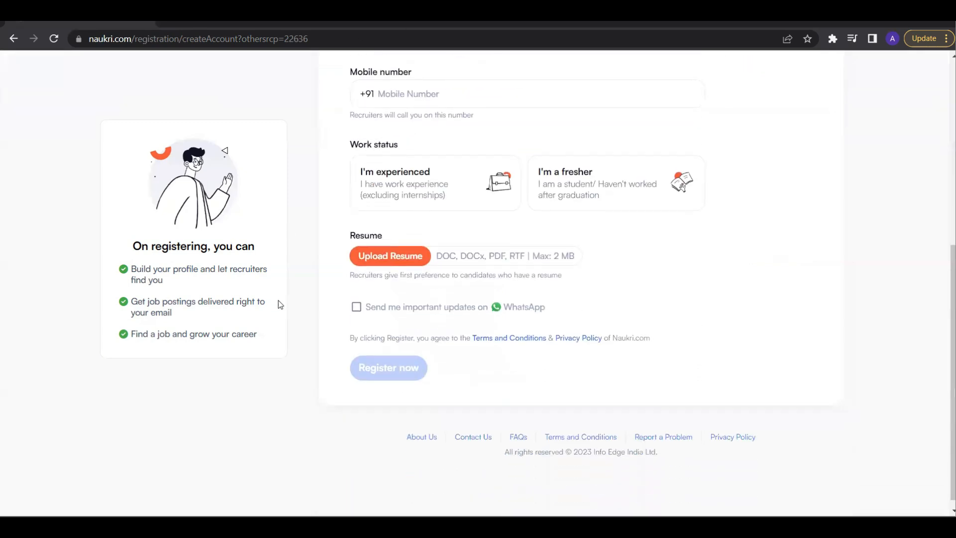
{"action": "scroll", "coordinate": [277, 304], "scroll_direction": "up", "scroll_amount": 6}
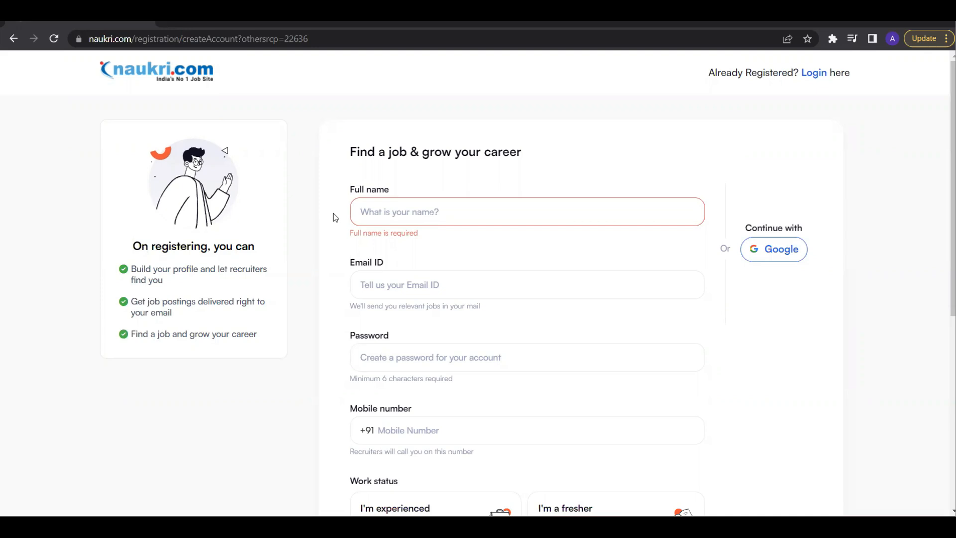
Enter the applicant's full name and e-mail address in the registration form.
{"action": "left_click", "coordinate": [403, 213]}
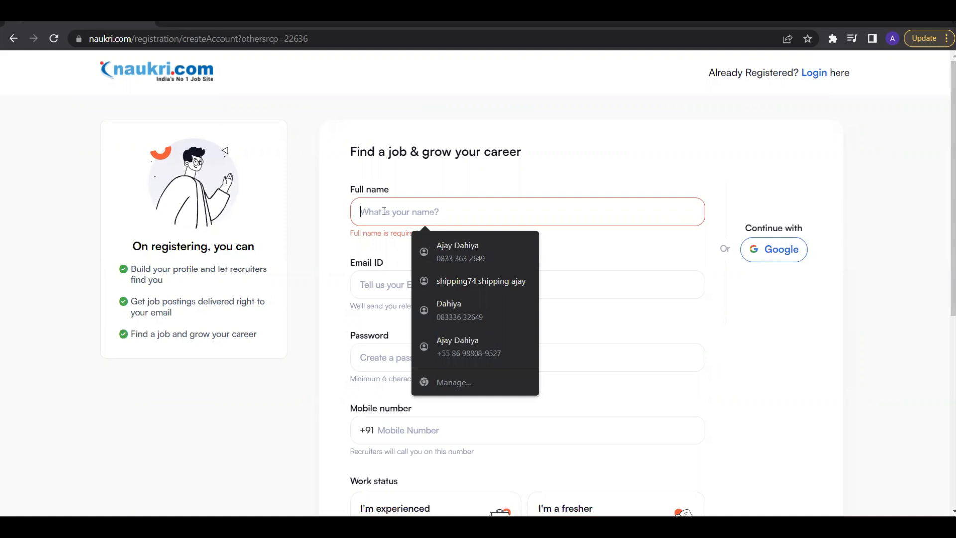
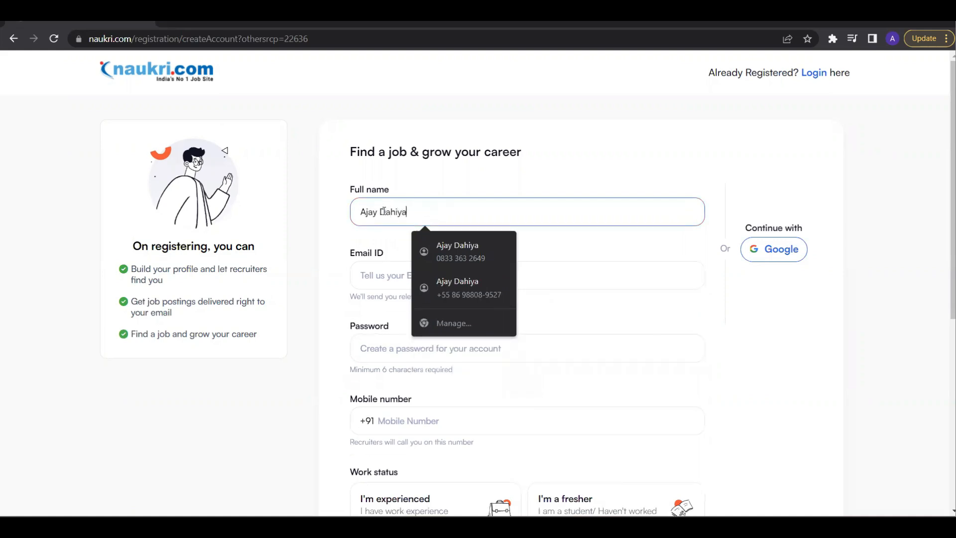
{"action": "scroll", "coordinate": [386, 209], "scroll_direction": "down", "scroll_amount": 3}
{"action": "left_click", "coordinate": [406, 102]}
{"action": "scroll", "coordinate": [406, 144], "scroll_direction": "up", "scroll_amount": 3}
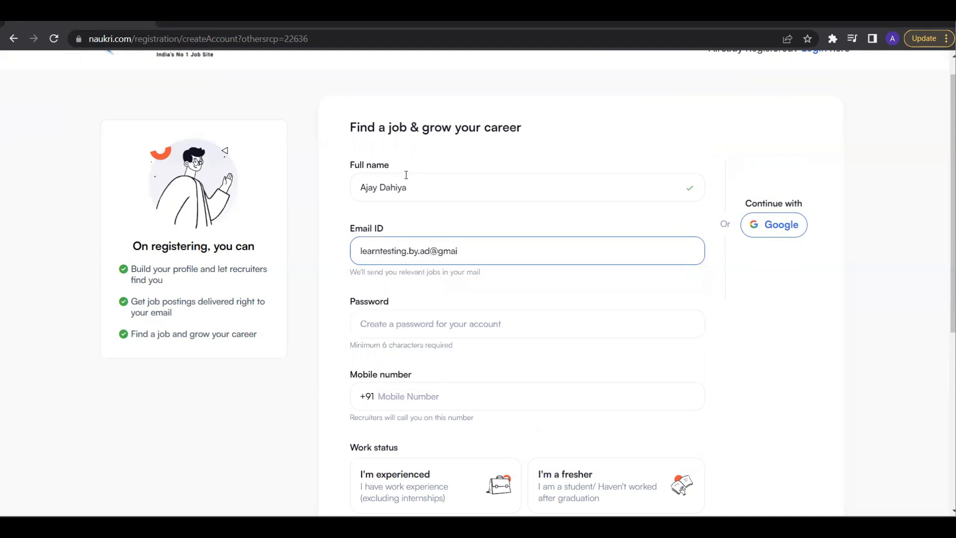
Type the account password, correcting the mistyped characters.
{"action": "left_click", "coordinate": [412, 330]}
{"action": "type", "text": "•••••••"}
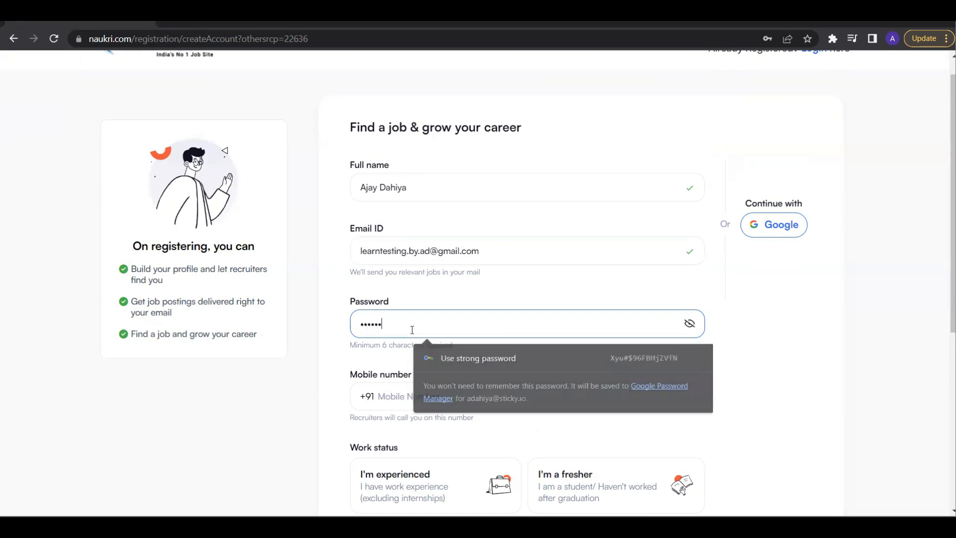
{"action": "key", "text": "BackSpace"}
{"action": "key", "text": "BackSpace"}
{"action": "key", "text": "BackSpace"}
{"action": "key", "text": "BackSpace"}
{"action": "key", "text": "BackSpace"}
{"action": "key", "text": "BackSpace"}
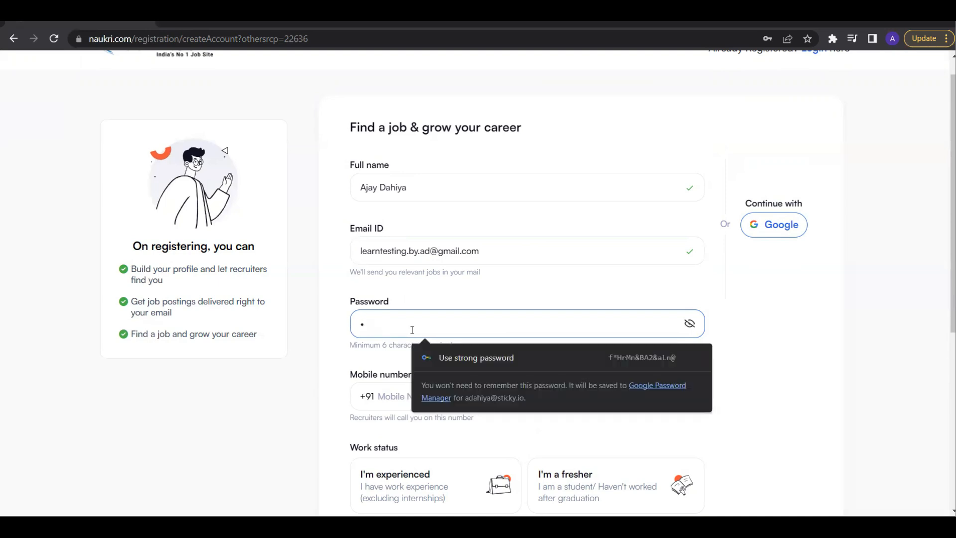
{"action": "type", "text": "•••••••••••"}
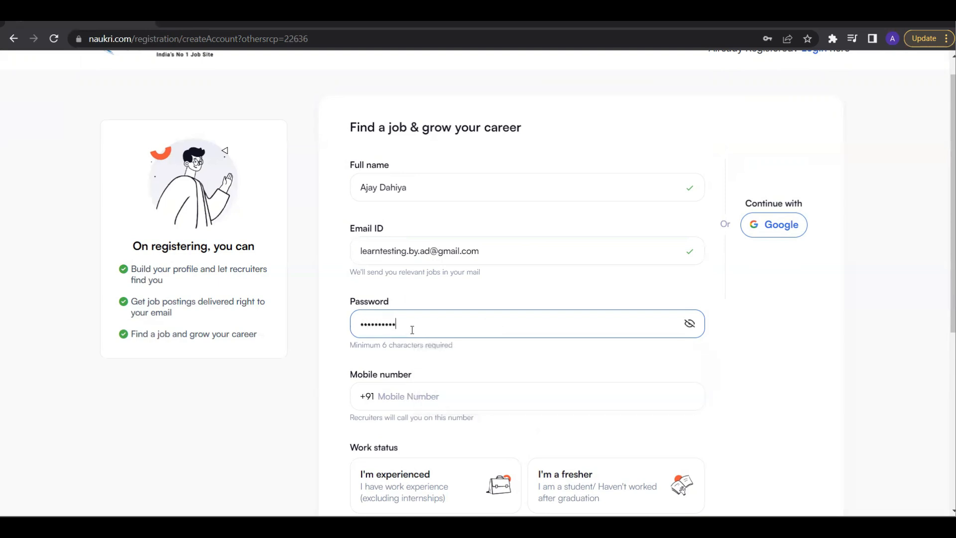
{"action": "scroll", "coordinate": [422, 328], "scroll_direction": "down", "scroll_amount": 1}
Fill in the mobile number and mark the work status as experienced.
{"action": "left_click", "coordinate": [410, 328]}
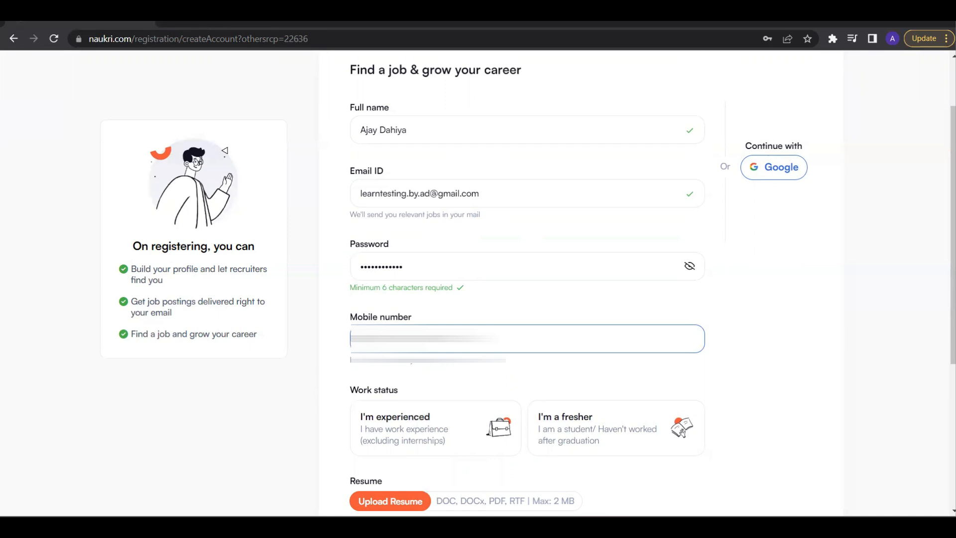
{"action": "scroll", "coordinate": [405, 347], "scroll_direction": "down", "scroll_amount": 2}
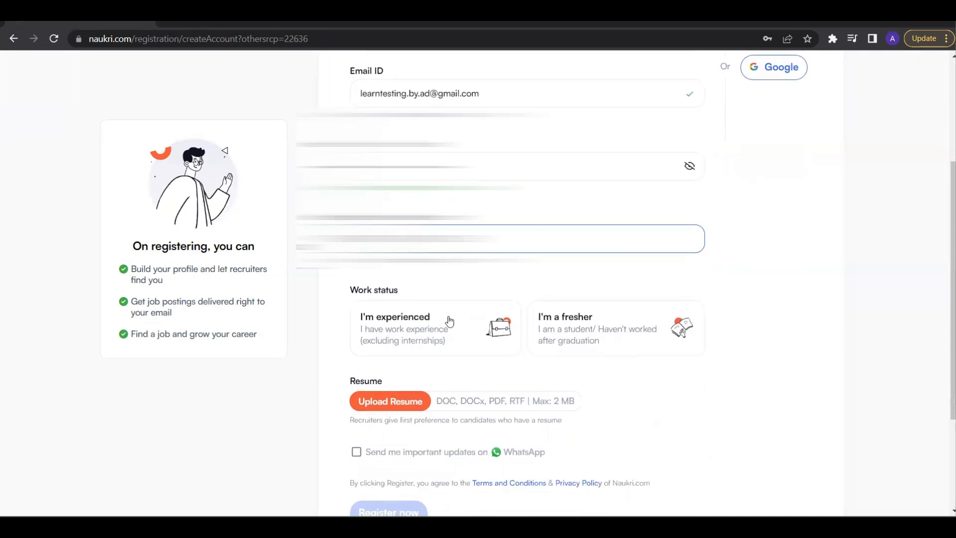
{"action": "left_click", "coordinate": [421, 331]}
{"action": "scroll", "coordinate": [423, 322], "scroll_direction": "down", "scroll_amount": 2}
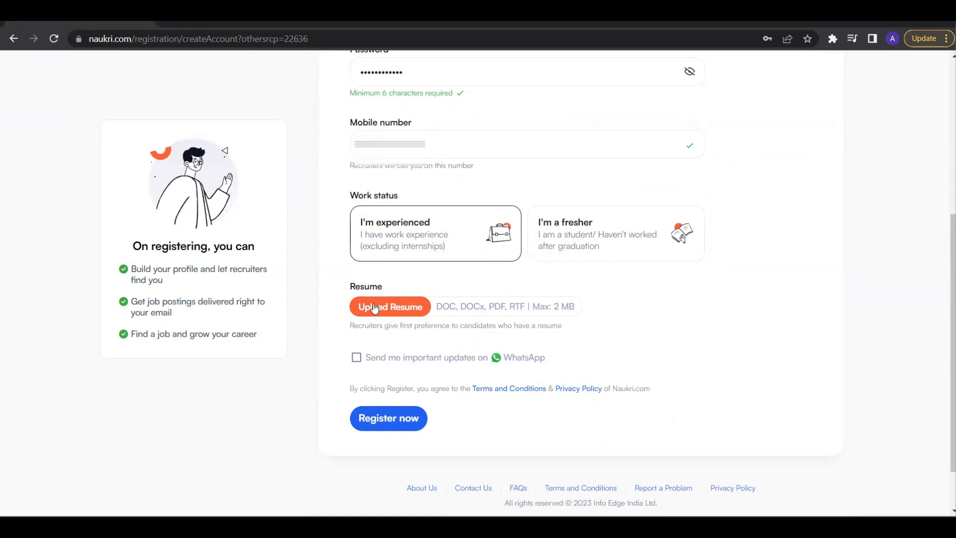
Submit the registration, dismiss the save-password prompt, and enter the mobile verification code.
{"action": "left_click", "coordinate": [382, 419]}
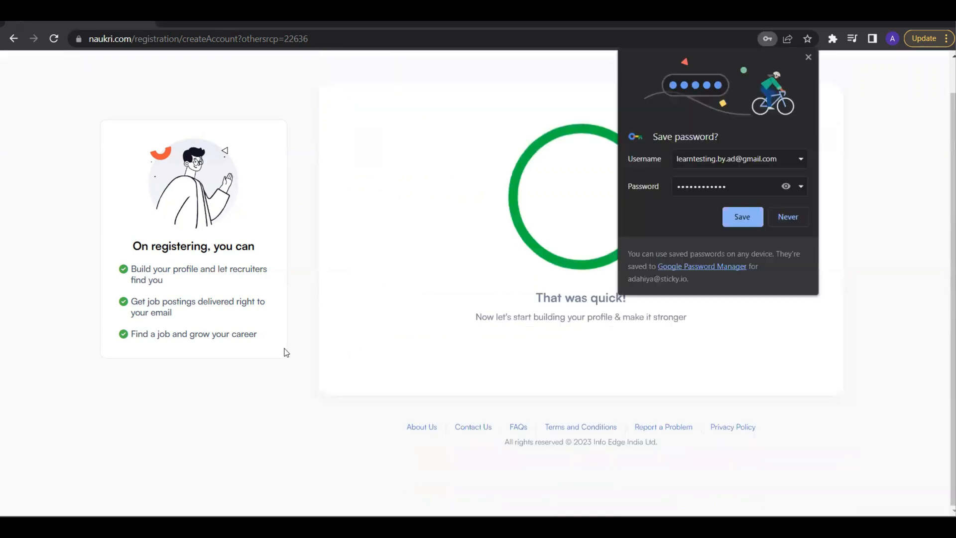
{"action": "left_click", "coordinate": [741, 217]}
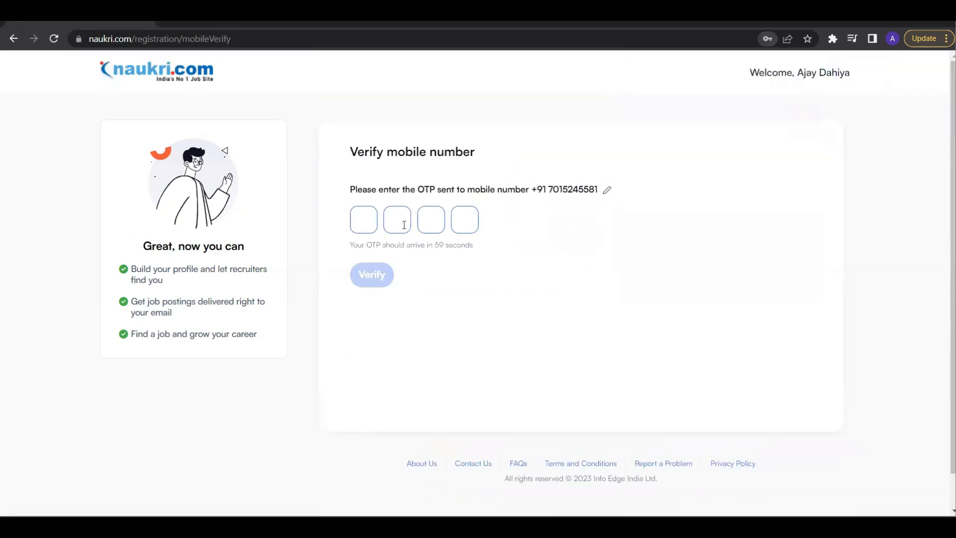
{"action": "left_click", "coordinate": [362, 222]}
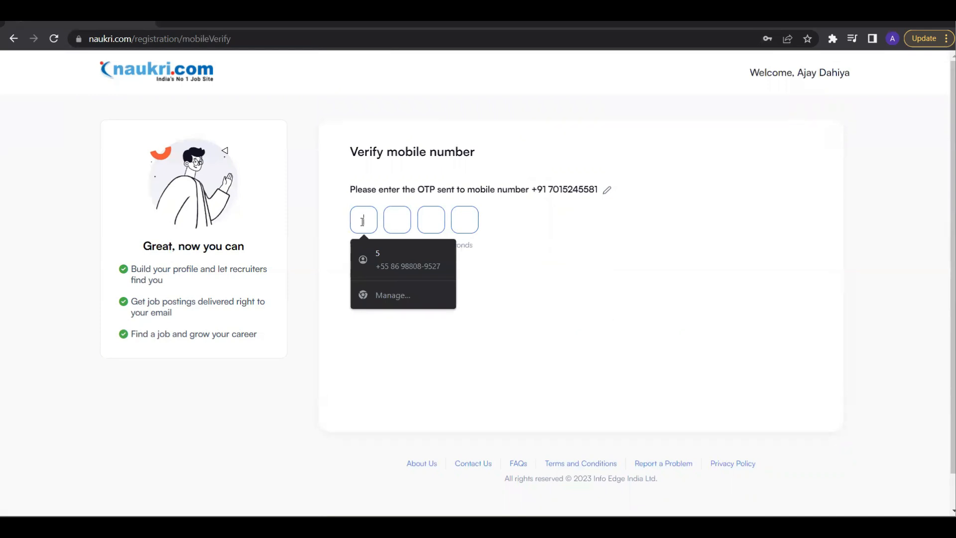
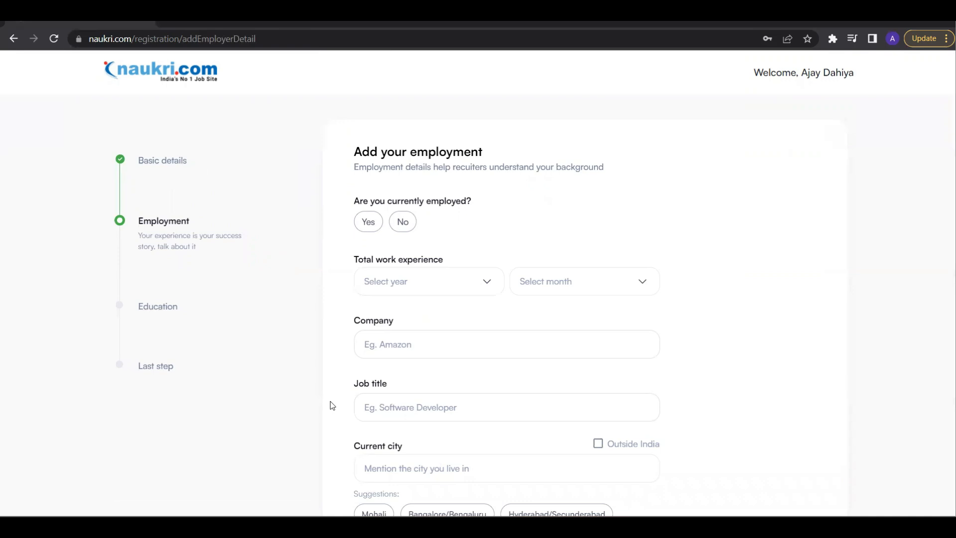
Mark yourself as currently employed with 3 Years 1 Month total experience.
{"action": "scroll", "coordinate": [330, 402], "scroll_direction": "down", "scroll_amount": 9}
{"action": "scroll", "coordinate": [330, 402], "scroll_direction": "up", "scroll_amount": 9}
{"action": "left_click", "coordinate": [368, 223]}
{"action": "left_click", "coordinate": [401, 280]}
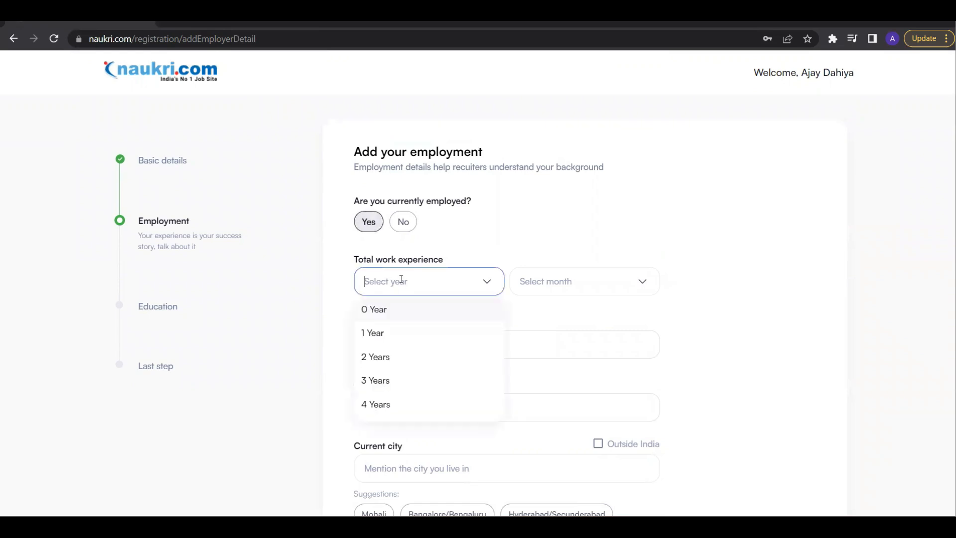
{"action": "scroll", "coordinate": [387, 358], "scroll_direction": "down", "scroll_amount": 1}
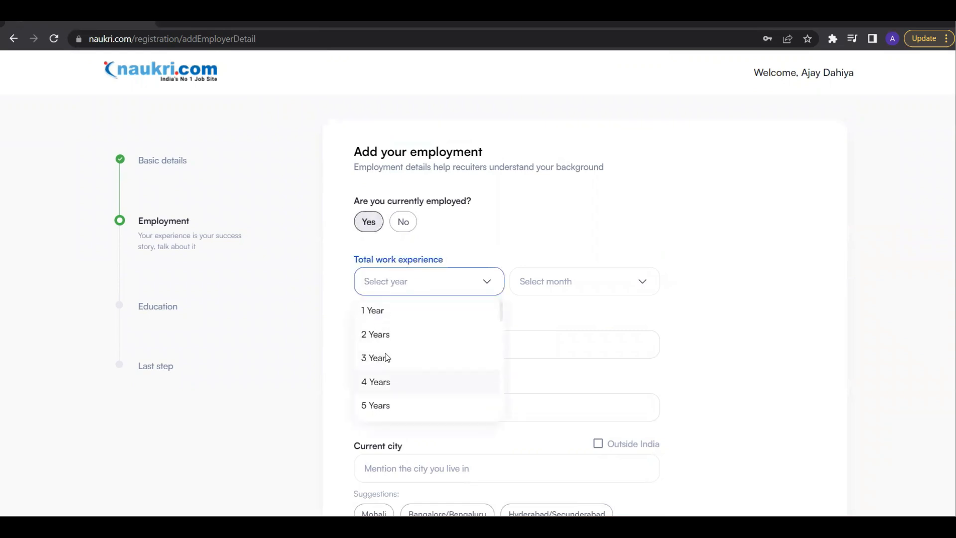
{"action": "left_click", "coordinate": [374, 351]}
{"action": "left_click", "coordinate": [565, 279]}
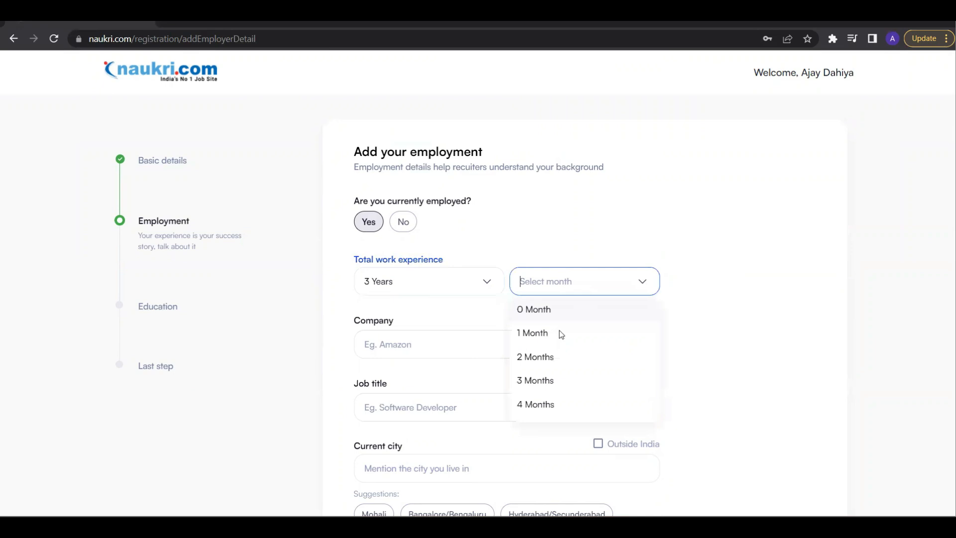
{"action": "left_click", "coordinate": [528, 333]}
Set company Amazon, job title Manual Tester and current city Bangalore/Bengaluru.
{"action": "left_click", "coordinate": [456, 343]}
{"action": "type", "text": "amazon"}
{"action": "left_click", "coordinate": [422, 377]}
{"action": "scroll", "coordinate": [418, 374], "scroll_direction": "down", "scroll_amount": 3}
{"action": "left_click", "coordinate": [404, 274]}
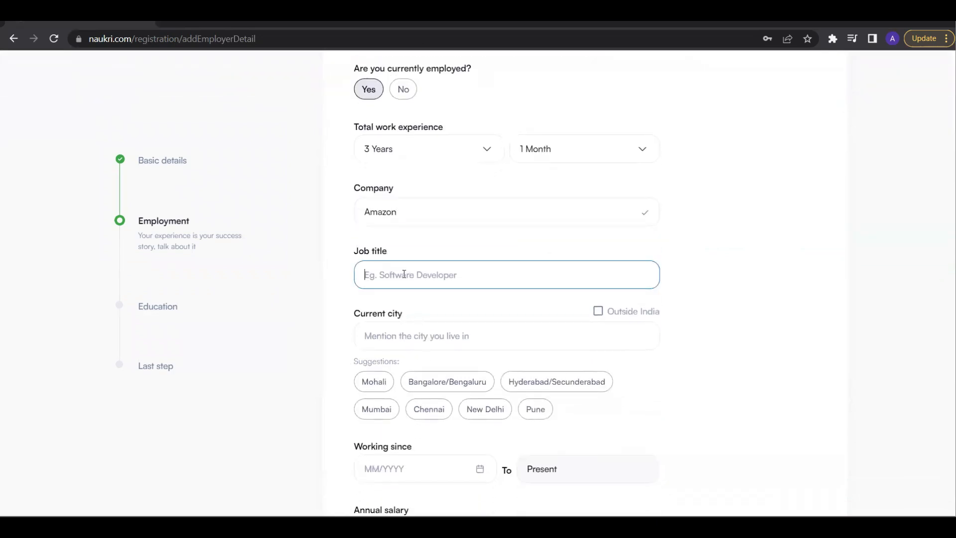
{"action": "type", "text": "Manual Tester"}
{"action": "left_click", "coordinate": [392, 302]}
{"action": "scroll", "coordinate": [412, 361], "scroll_direction": "down", "scroll_amount": 1}
{"action": "left_click", "coordinate": [418, 293]}
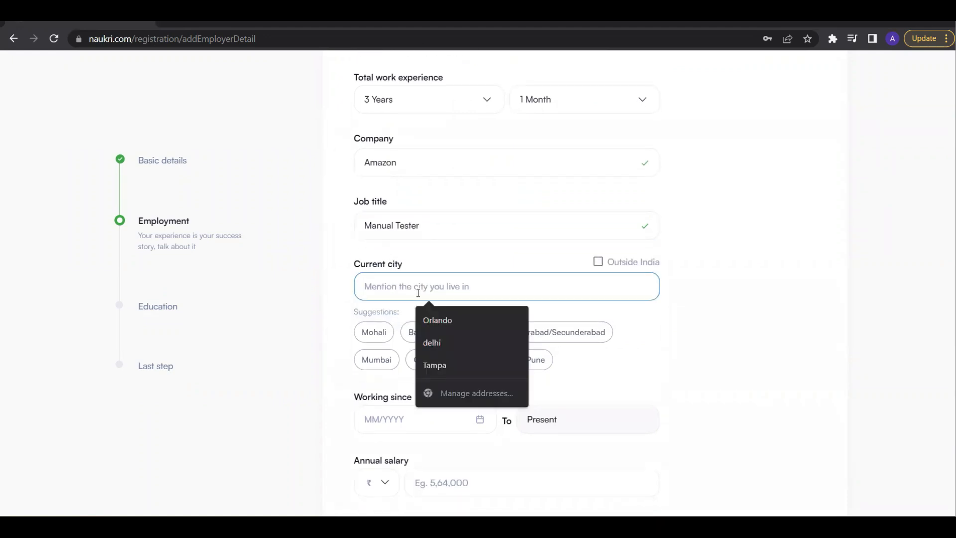
{"action": "type", "text": "Bang"}
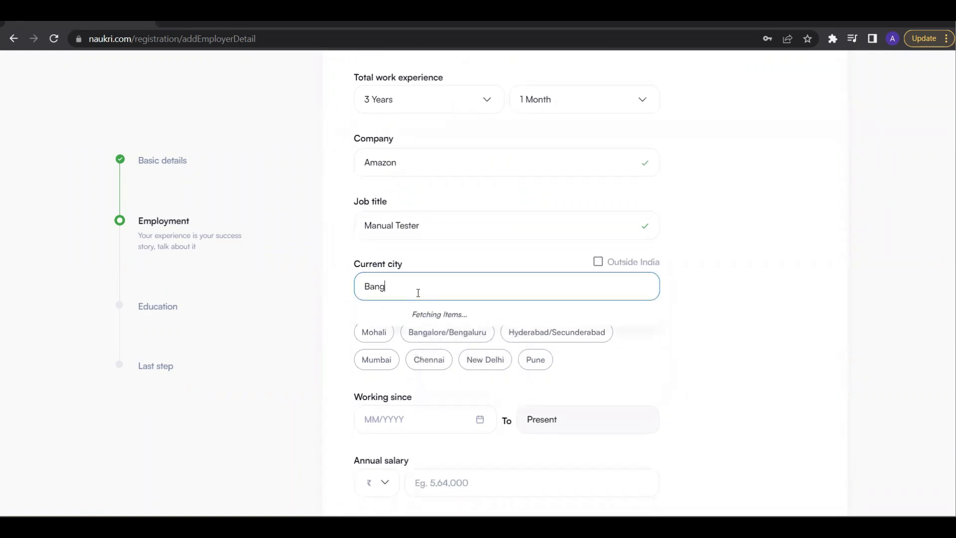
{"action": "left_click", "coordinate": [430, 318]}
Set the start date to January 2019, salary ₹4,00,000 and notice period 1 Month.
{"action": "scroll", "coordinate": [420, 296], "scroll_direction": "down", "scroll_amount": 1}
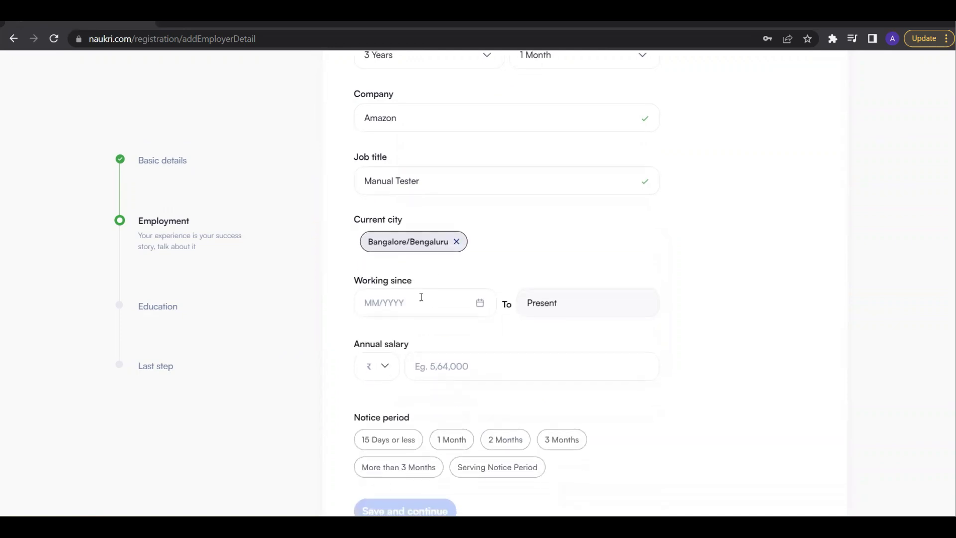
{"action": "left_click", "coordinate": [404, 303]}
{"action": "left_click", "coordinate": [381, 371]}
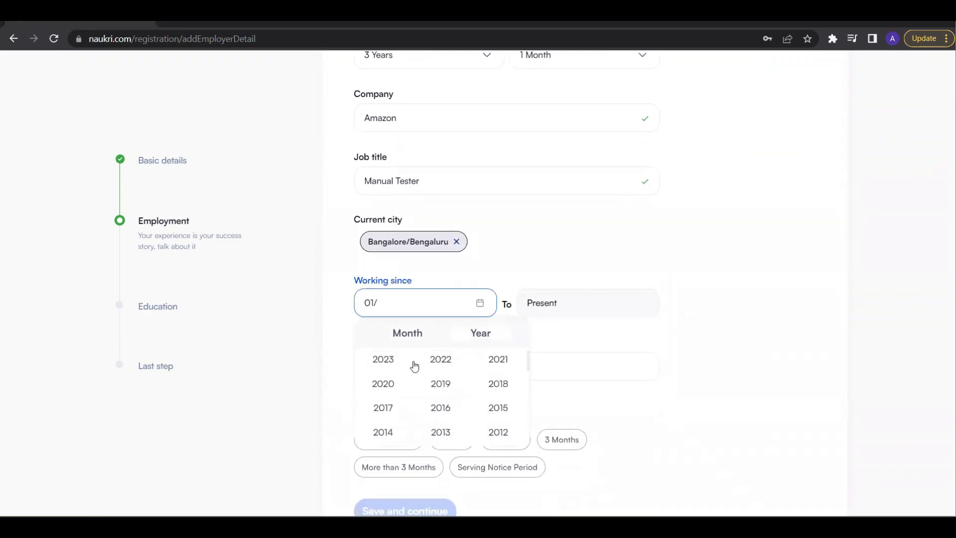
{"action": "left_click", "coordinate": [438, 386]}
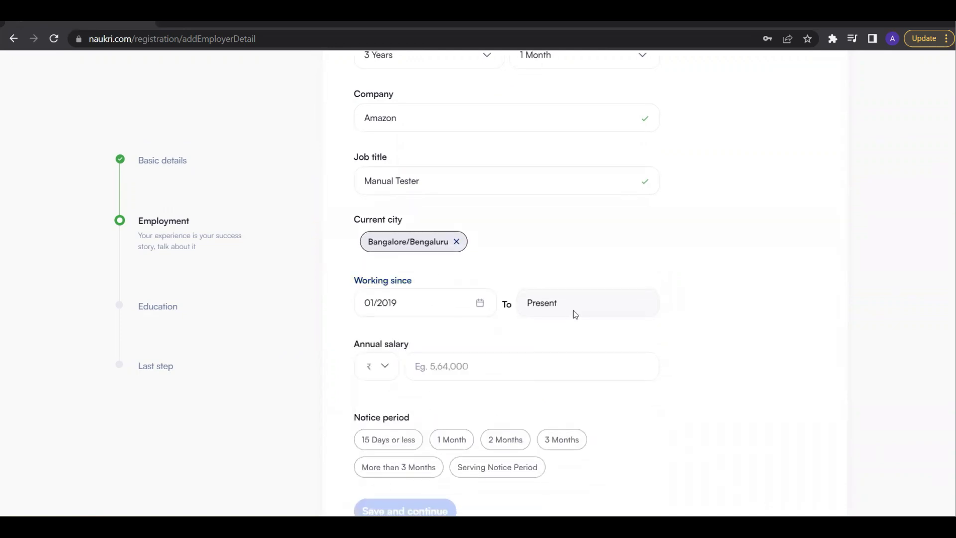
{"action": "left_click", "coordinate": [381, 367]}
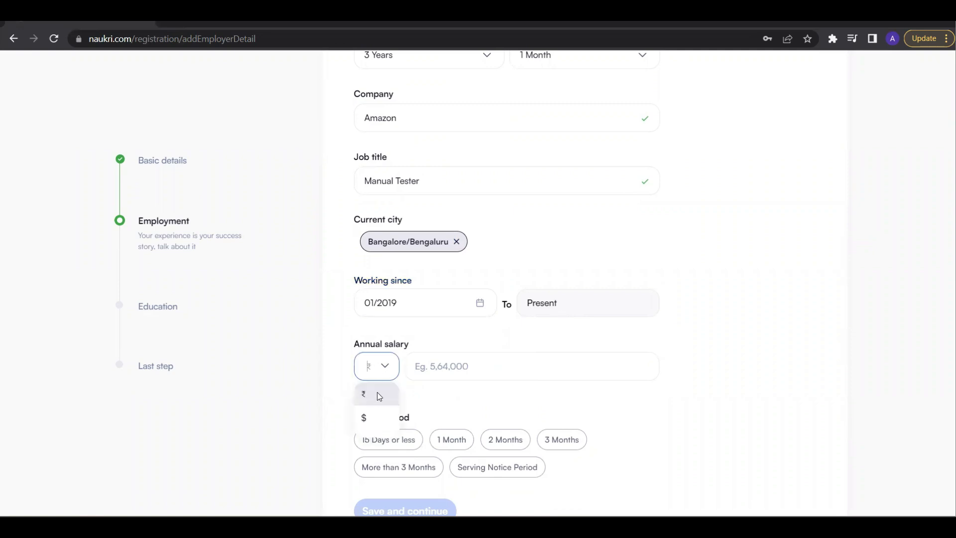
{"action": "left_click", "coordinate": [445, 367]}
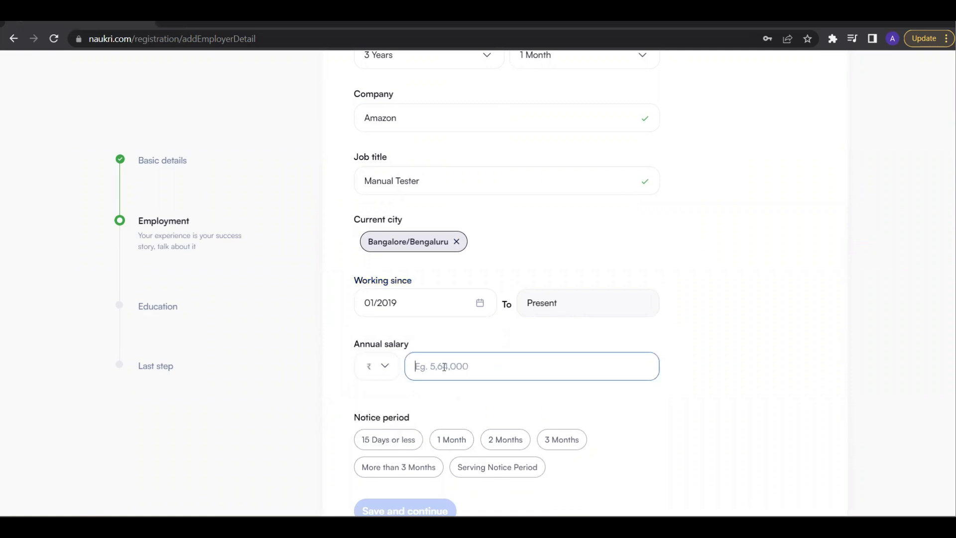
{"action": "type", "text": "4,00,000"}
{"action": "scroll", "coordinate": [431, 382], "scroll_direction": "down", "scroll_amount": 2}
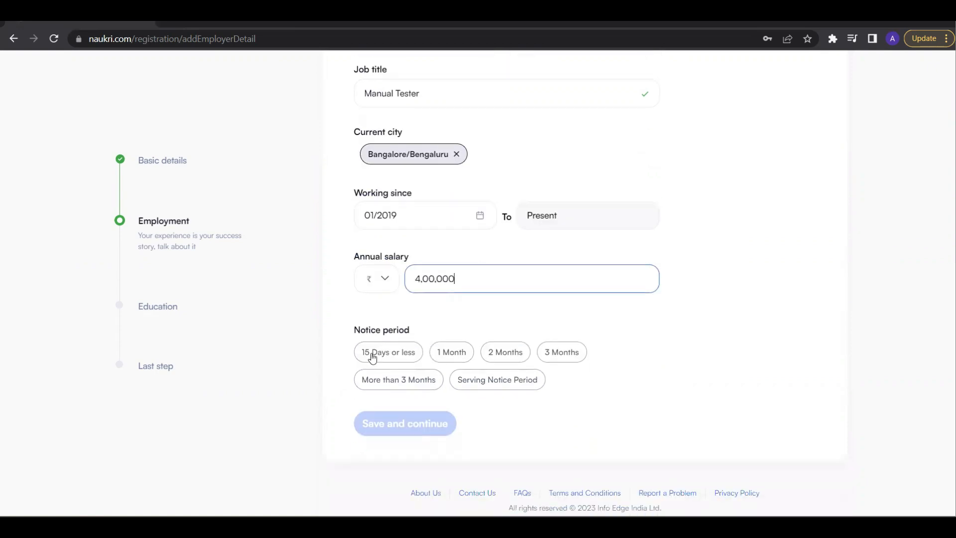
{"action": "mouse_move", "coordinate": [413, 333]}
{"action": "left_mouse_down"}
{"action": "mouse_move", "coordinate": [354, 331]}
{"action": "mouse_move", "coordinate": [409, 334]}
{"action": "left_mouse_up"}
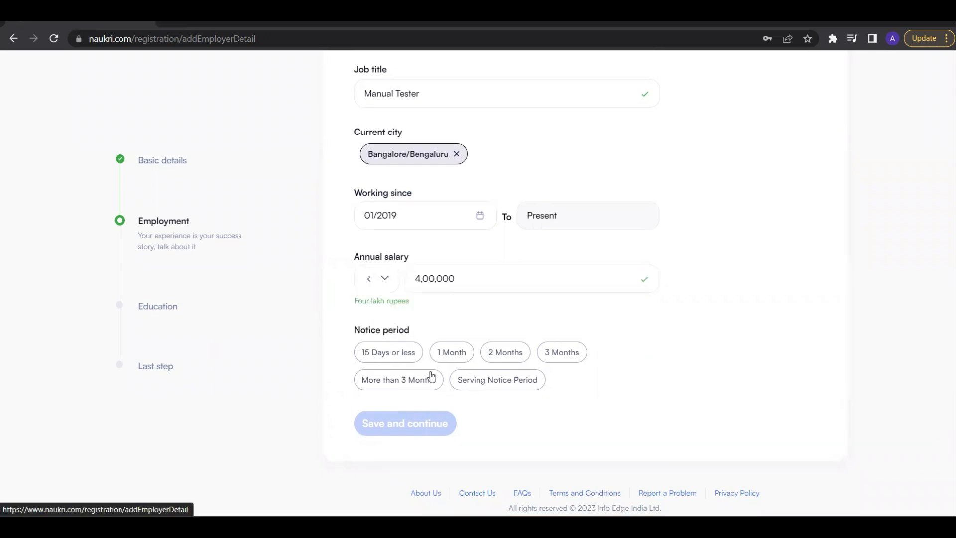
{"action": "left_click", "coordinate": [439, 355]}
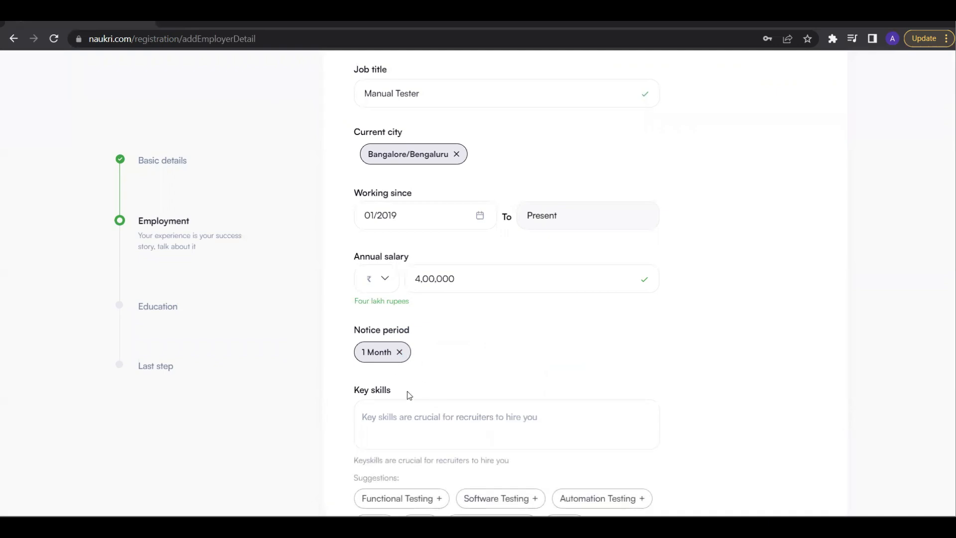
{"action": "scroll", "coordinate": [410, 399], "scroll_direction": "down", "scroll_amount": 1}
Add JIRA, Manual Testing, API Testing and Postman as key skills.
{"action": "scroll", "coordinate": [398, 374], "scroll_direction": "down", "scroll_amount": 1}
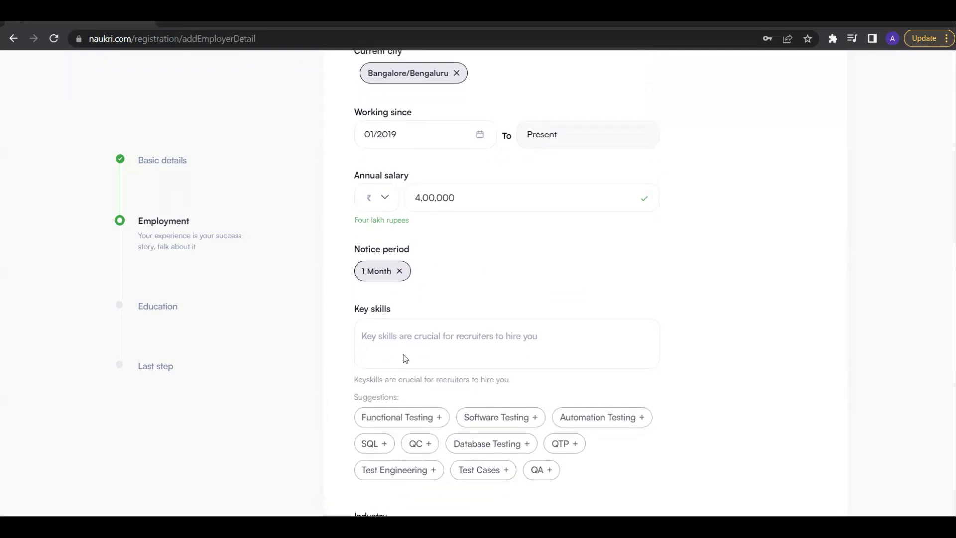
{"action": "left_click", "coordinate": [397, 342]}
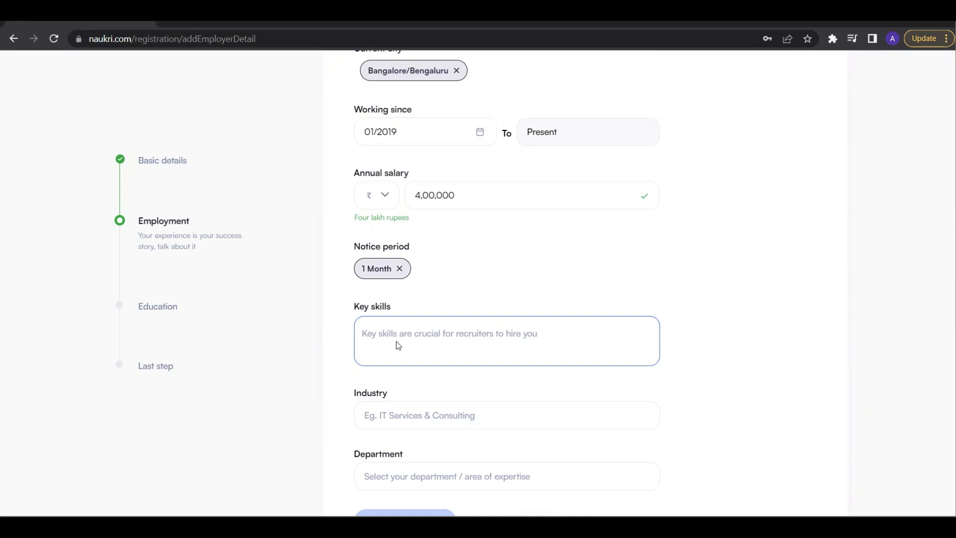
{"action": "type", "text": "JIRa"}
{"action": "left_click", "coordinate": [381, 379]}
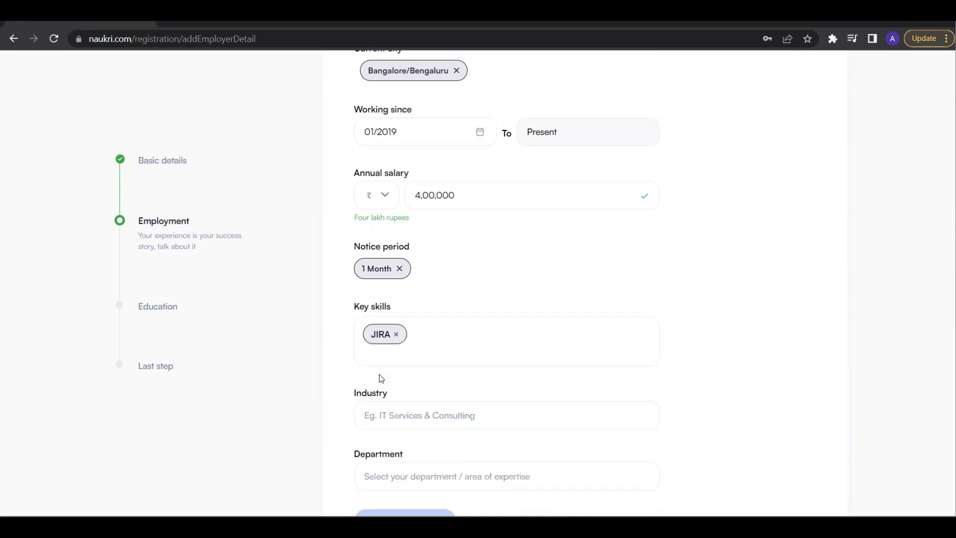
{"action": "left_click", "coordinate": [450, 357]}
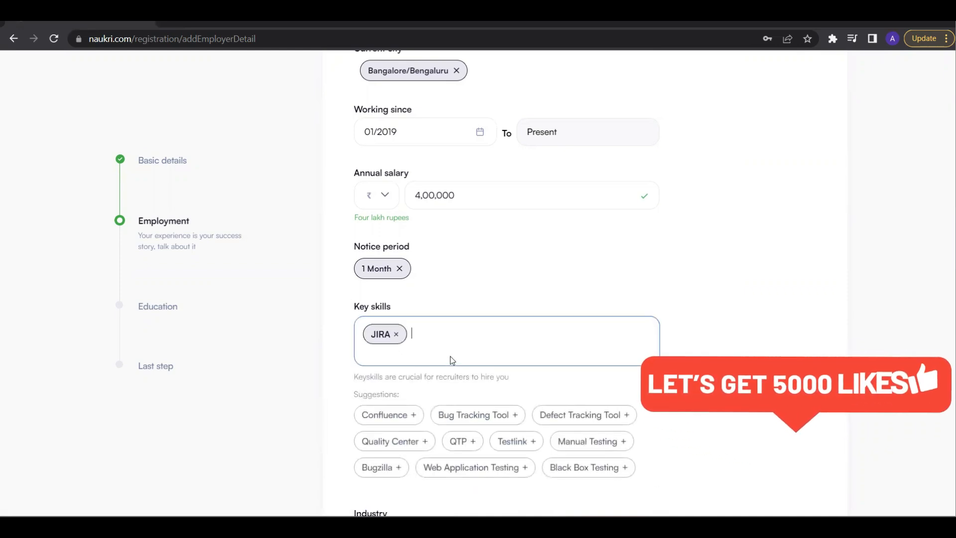
{"action": "type", "text": "manual"}
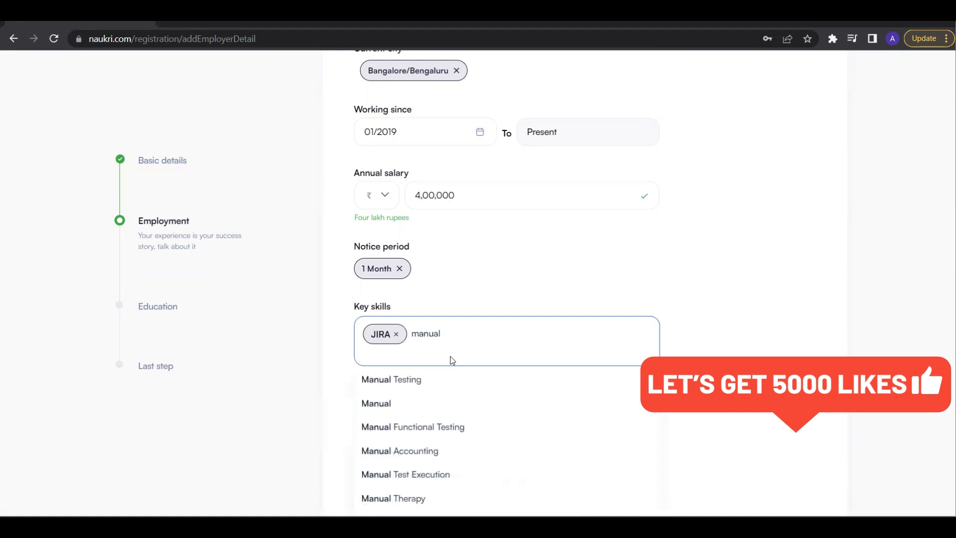
{"action": "left_click", "coordinate": [412, 375]}
{"action": "left_click", "coordinate": [528, 332]}
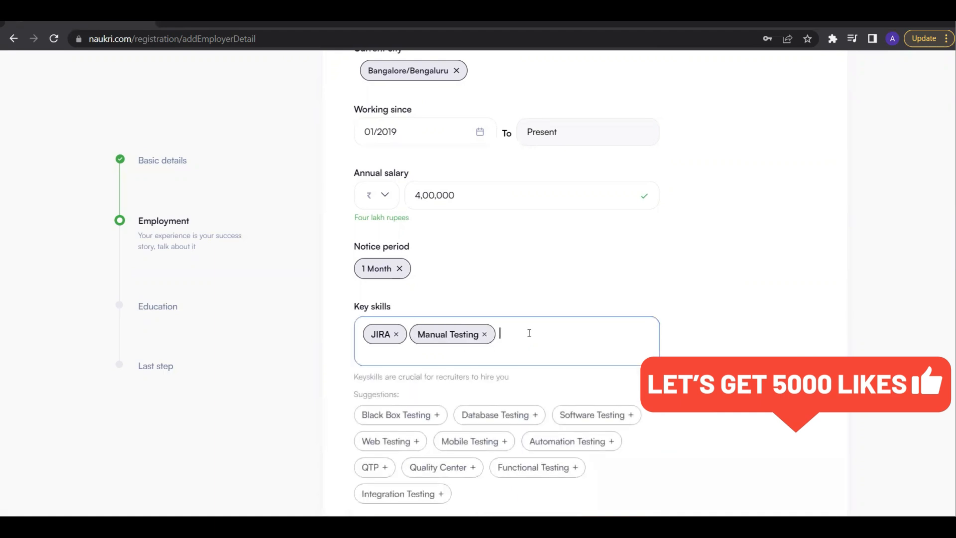
{"action": "type", "text": "API"}
{"action": "left_click", "coordinate": [425, 380]}
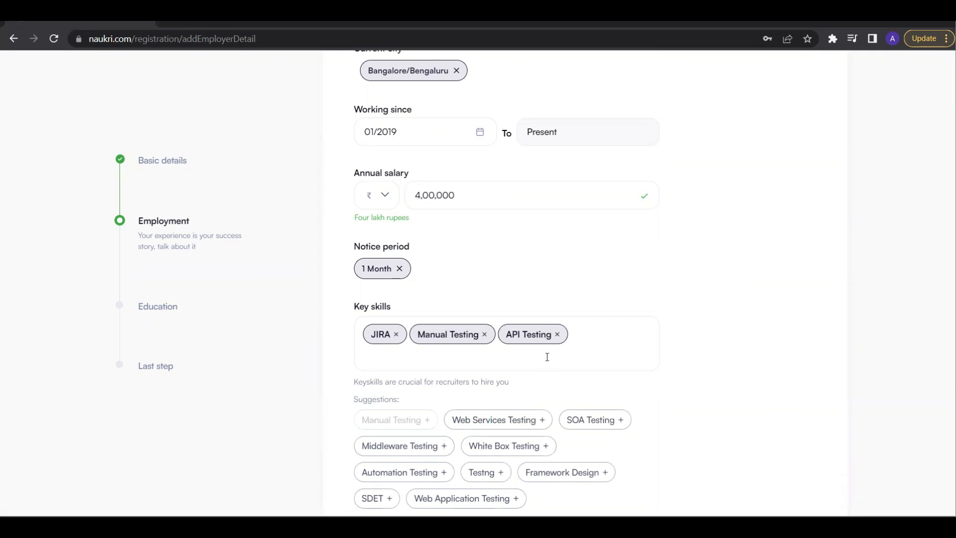
{"action": "left_click", "coordinate": [576, 347]}
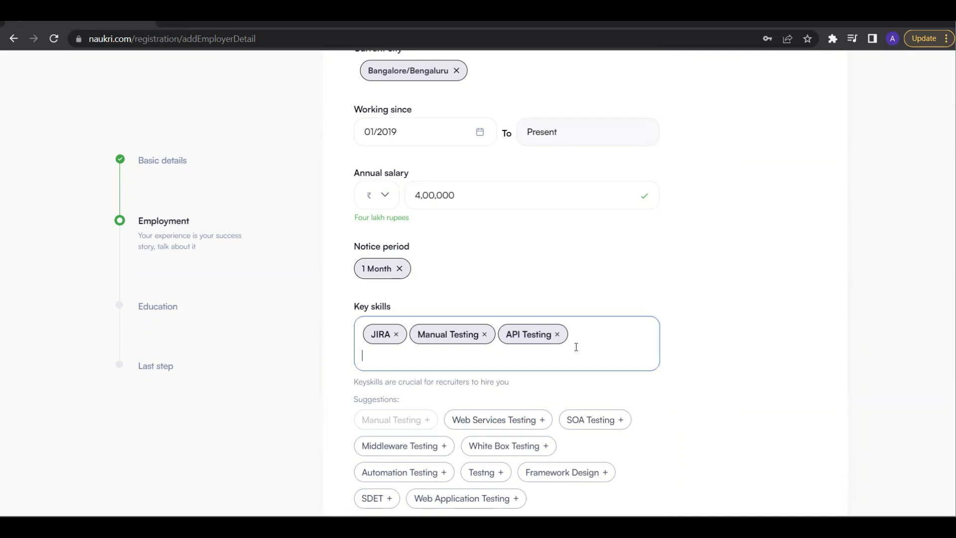
{"action": "type", "text": "post"}
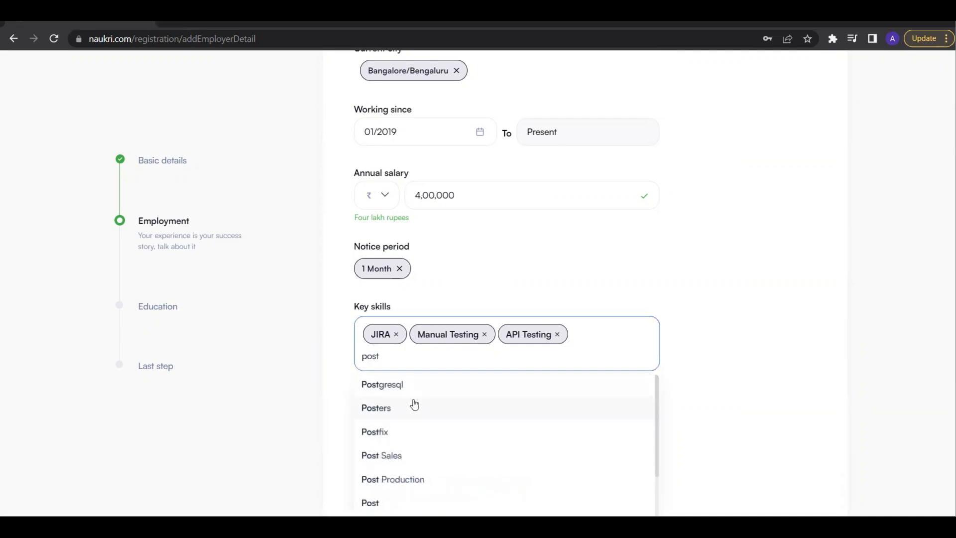
{"action": "type", "text": "man"}
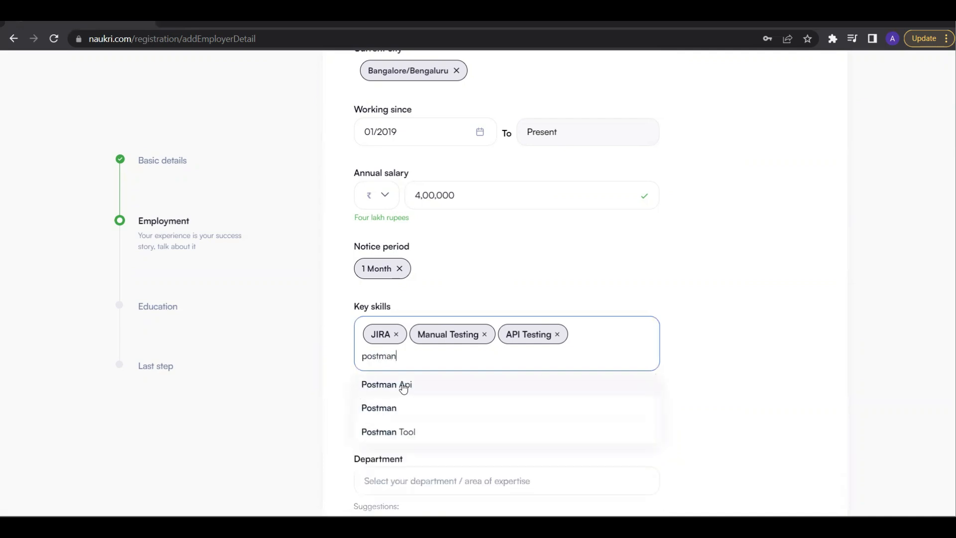
{"action": "left_click", "coordinate": [387, 409]}
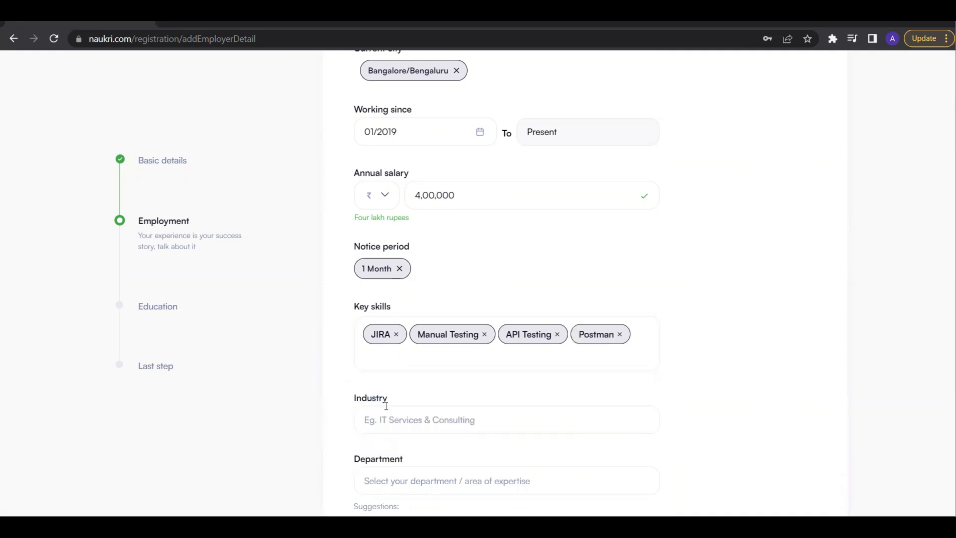
Add Postman Api, Test Planning and Rest Api Testing as key skills.
{"action": "left_click", "coordinate": [446, 354]}
{"action": "type", "text": "postman"}
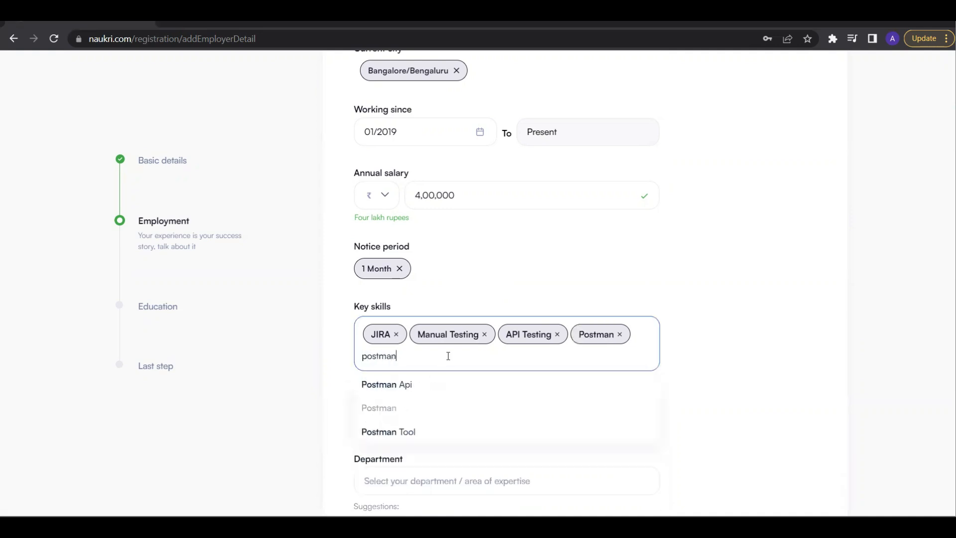
{"action": "left_click", "coordinate": [409, 384]}
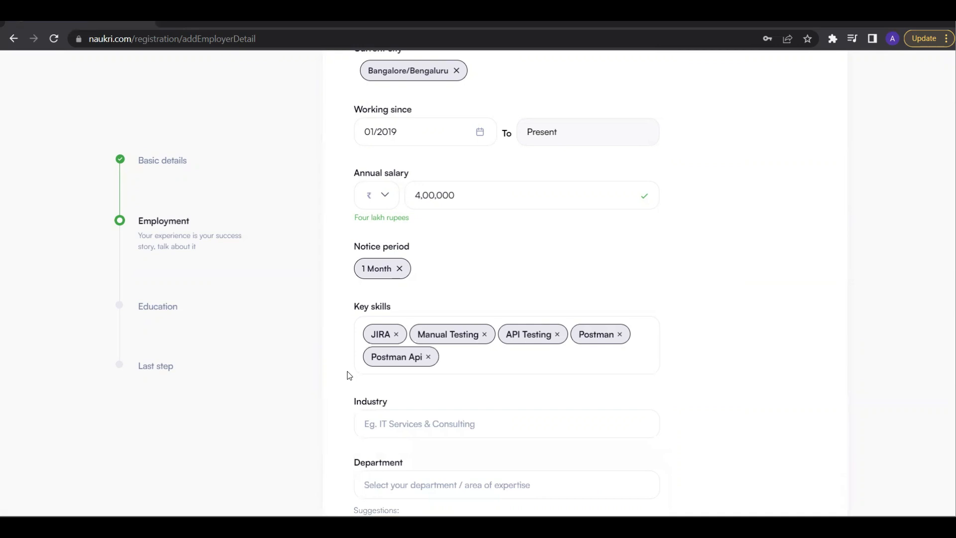
{"action": "left_click", "coordinate": [483, 358]}
{"action": "type", "text": "tes"}
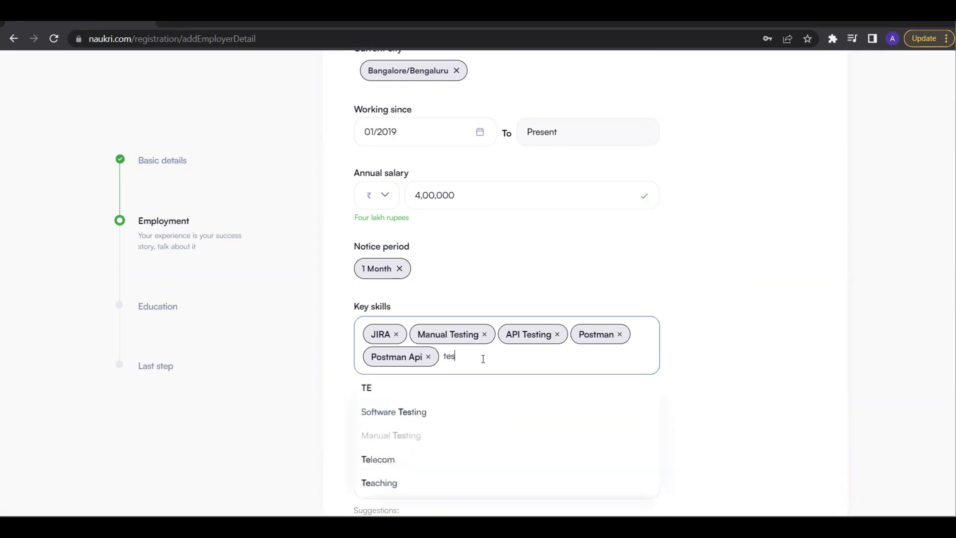
{"action": "type", "text": "t pl"}
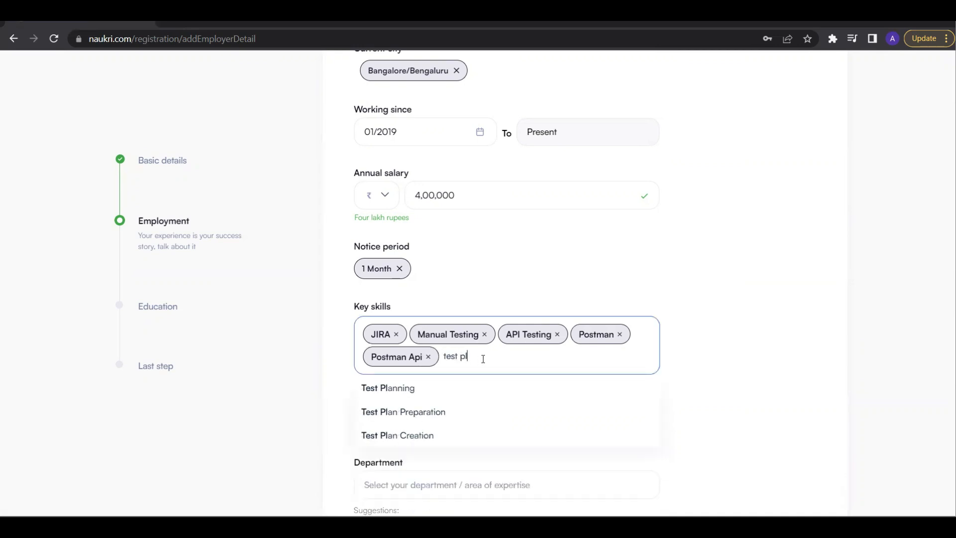
{"action": "left_click", "coordinate": [395, 388]}
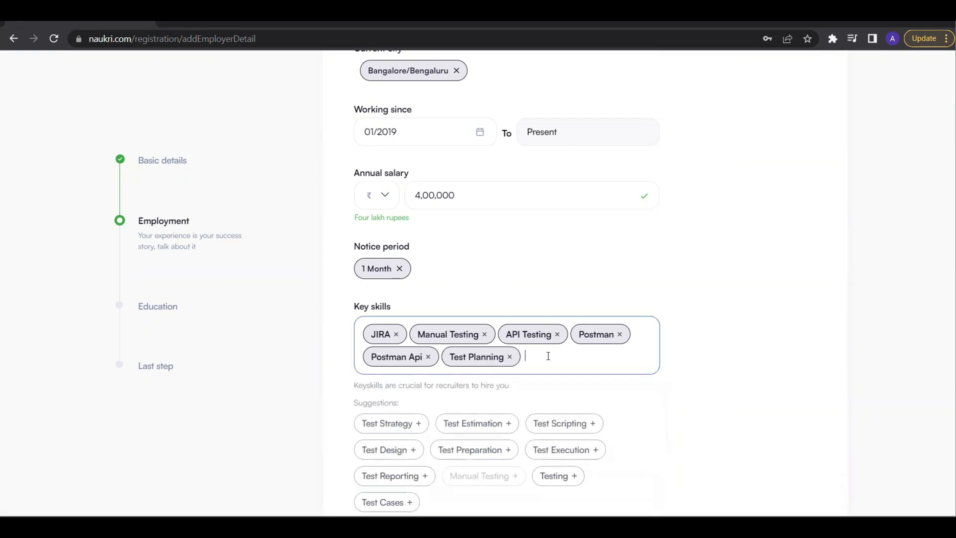
{"action": "type", "text": "re"}
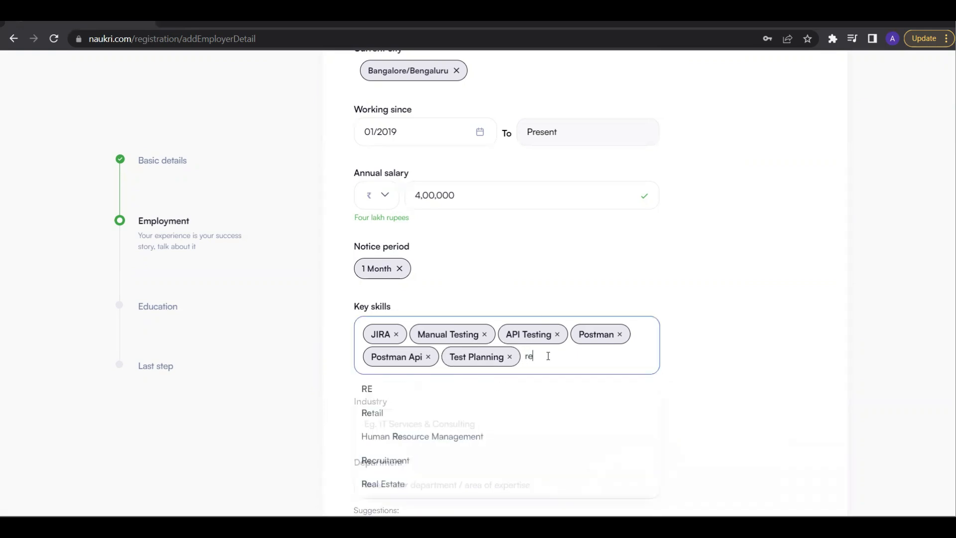
{"action": "type", "text": "st apu"}
{"action": "key", "text": "BackSpace"}
{"action": "type", "text": "i"}
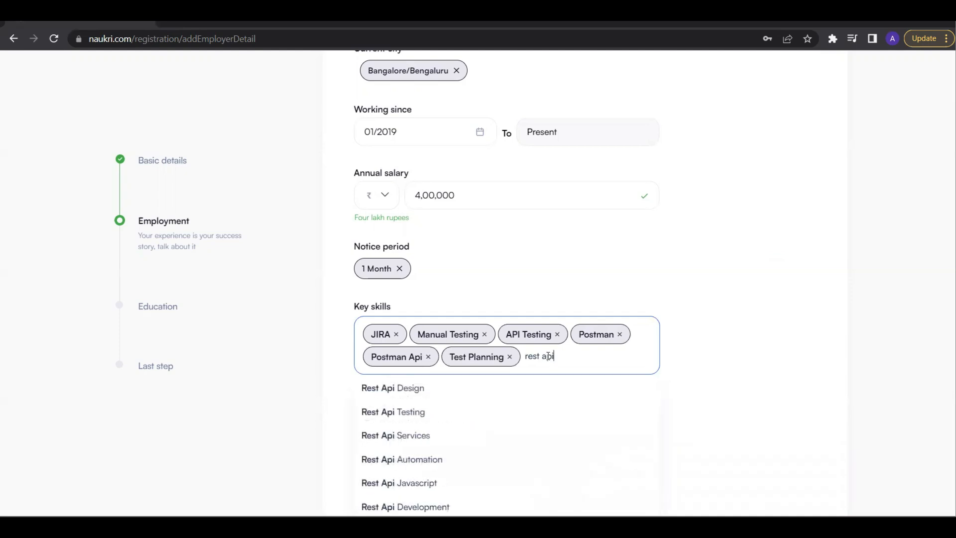
{"action": "left_click", "coordinate": [438, 411]}
Add Cross Browser Testing and Excel as key skills.
{"action": "left_click", "coordinate": [529, 383]}
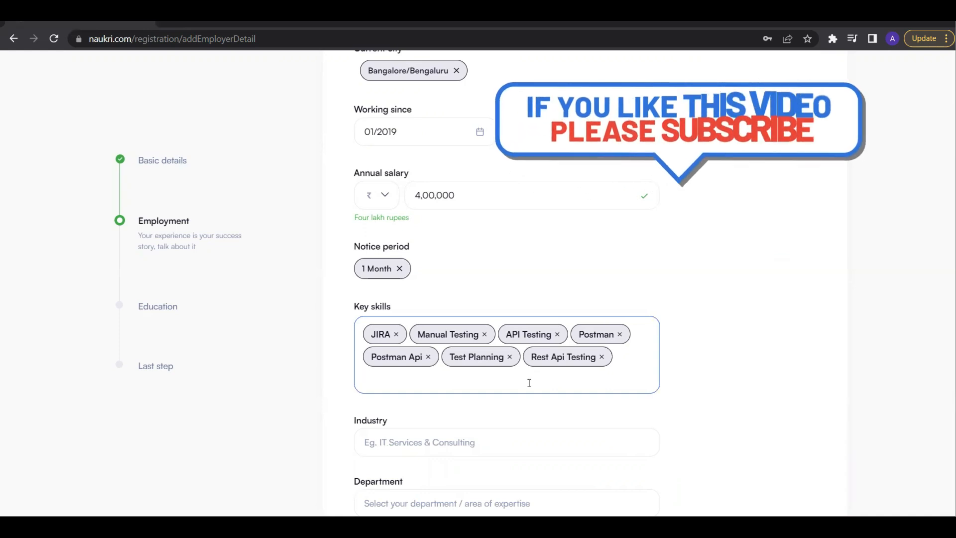
{"action": "type", "text": "Cross bro"}
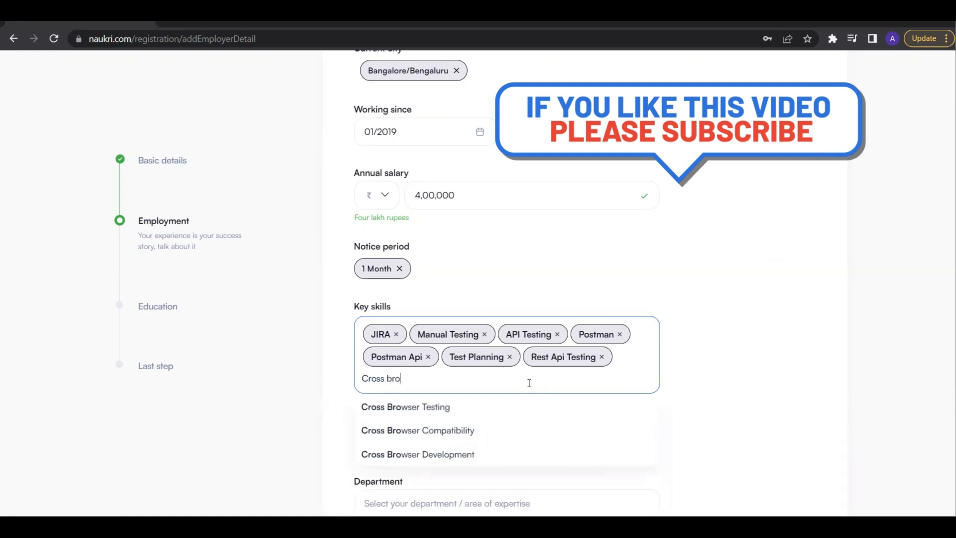
{"action": "key", "text": "Down"}
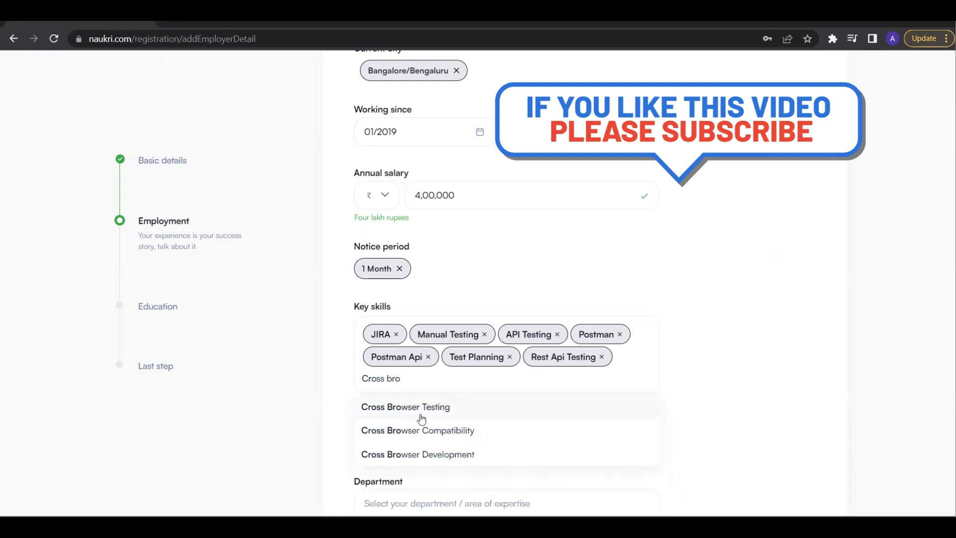
{"action": "left_click", "coordinate": [422, 417]}
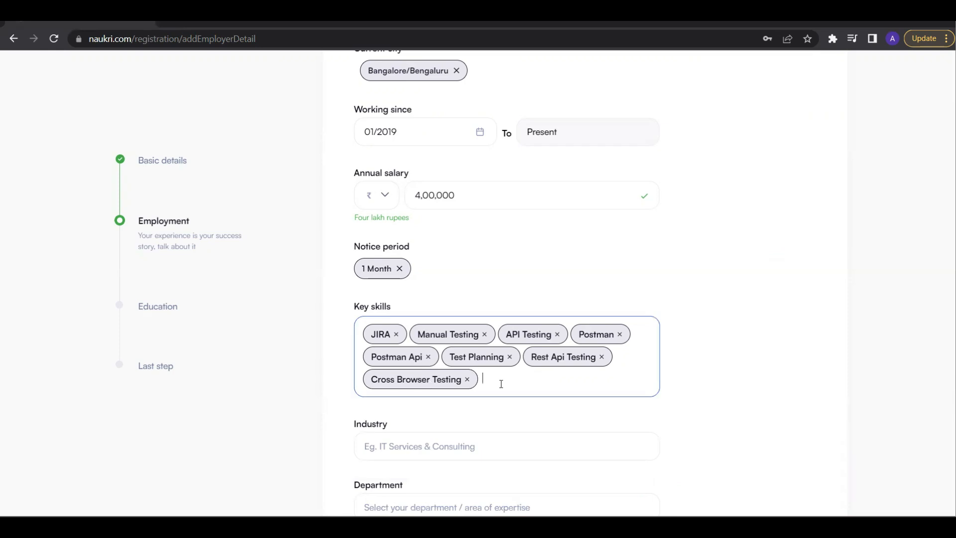
{"action": "type", "text": "Excel"}
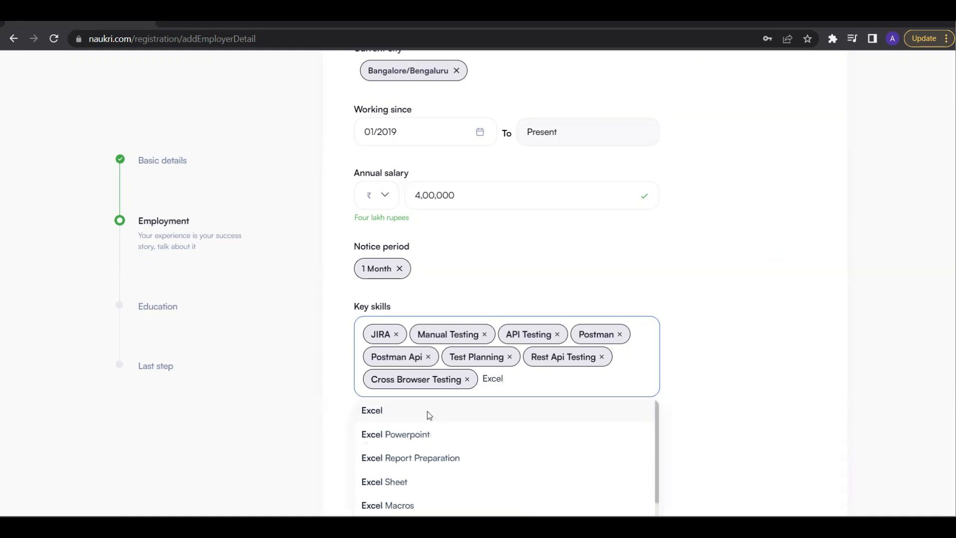
{"action": "left_click", "coordinate": [430, 415]}
Add Selenium, RTM, Java and Python as key skills.
{"action": "scroll", "coordinate": [749, 356], "scroll_direction": "down", "scroll_amount": 3}
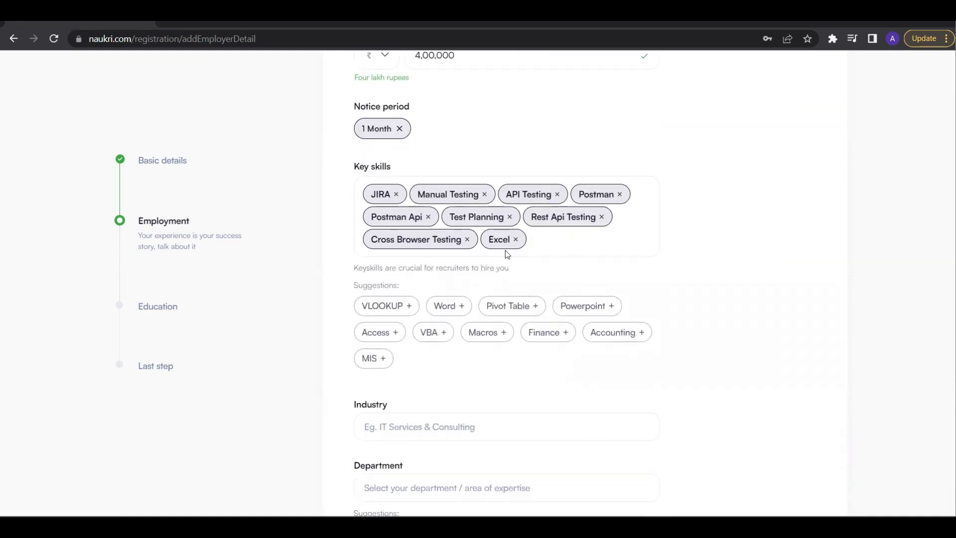
{"action": "left_click", "coordinate": [544, 241]}
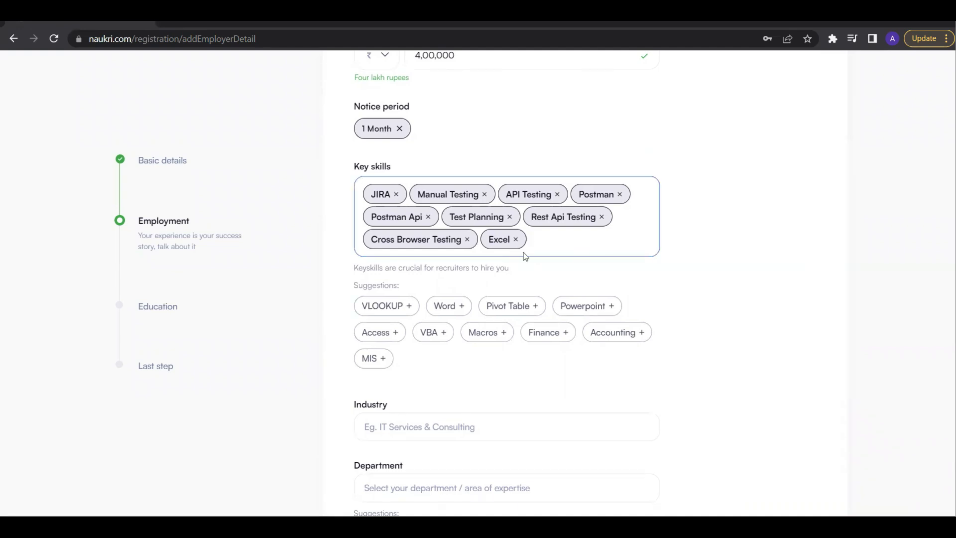
{"action": "type", "text": "Es"}
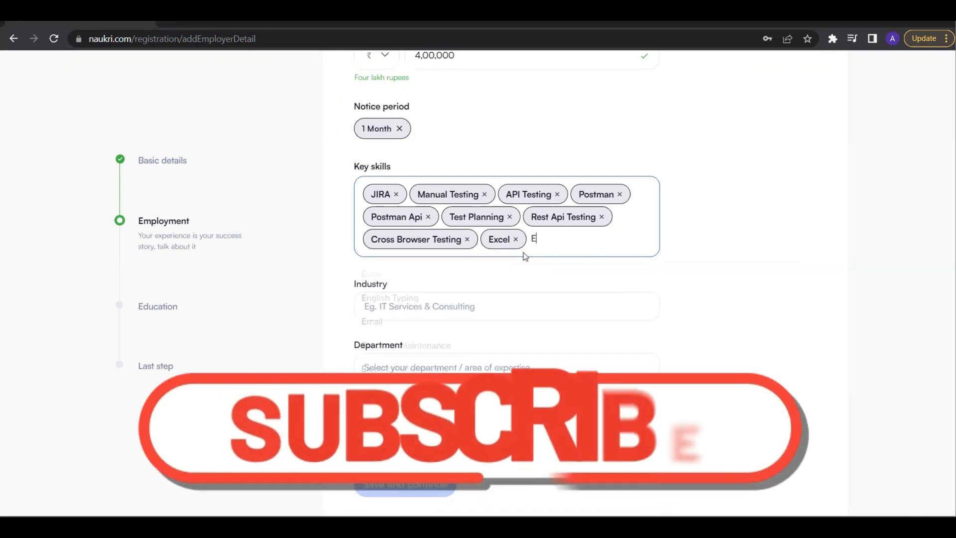
{"action": "key", "text": "BackSpace"}
{"action": "key", "text": "BackSpace"}
{"action": "type", "text": "selen"}
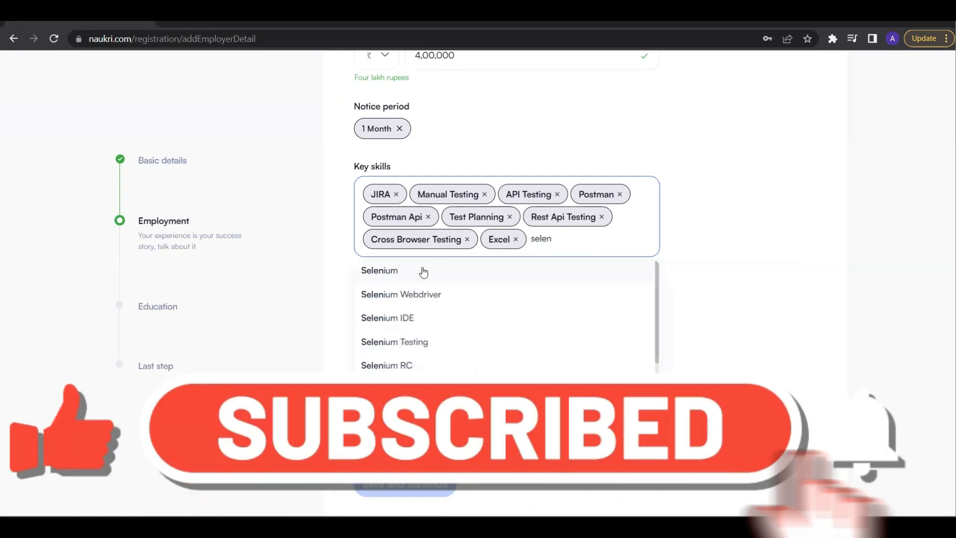
{"action": "left_click", "coordinate": [423, 272]}
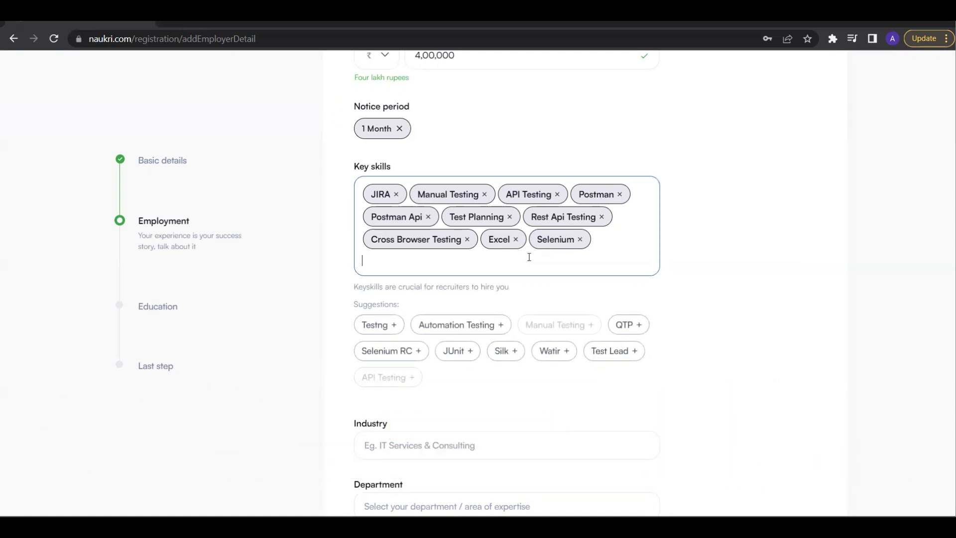
{"action": "type", "text": "RTM"}
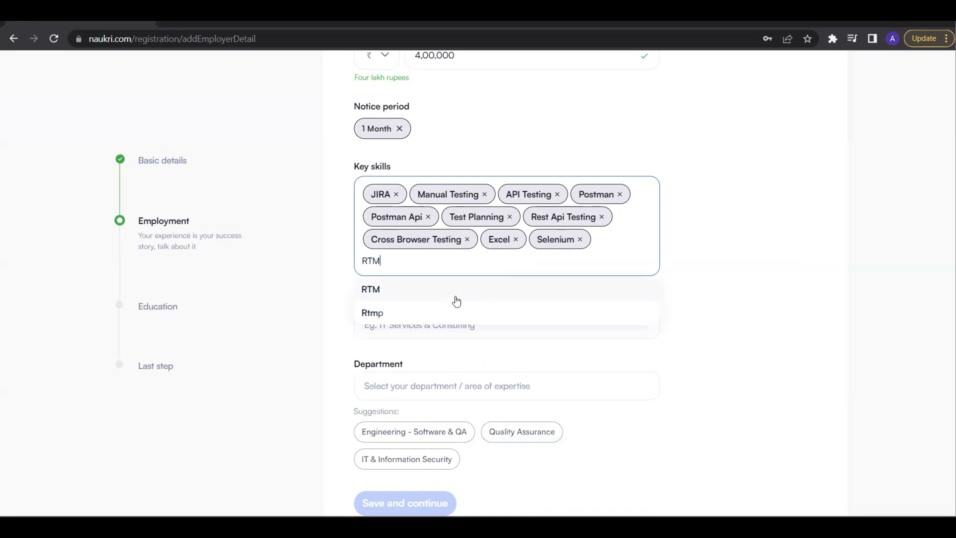
{"action": "left_click", "coordinate": [454, 297]}
{"action": "type", "text": "Java"}
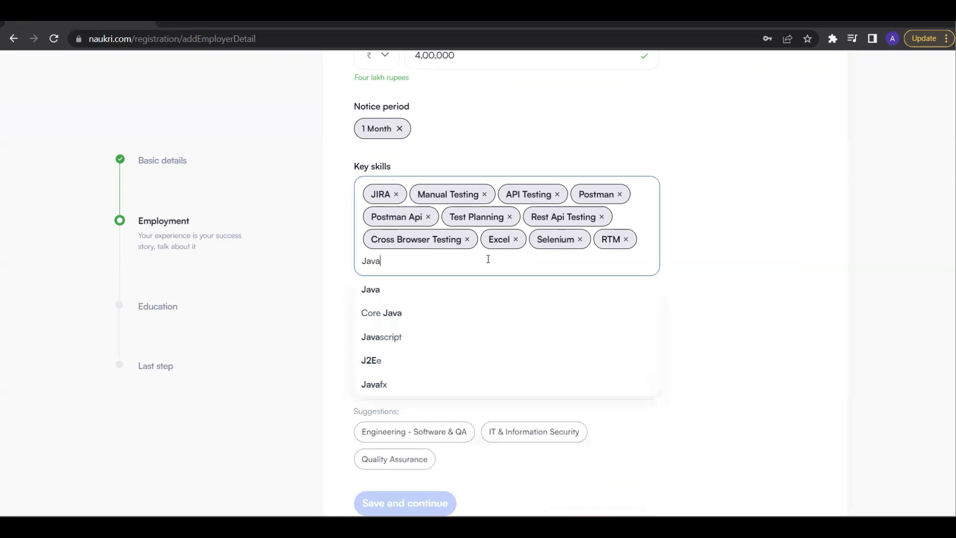
{"action": "left_click", "coordinate": [438, 289]}
{"action": "left_click", "coordinate": [469, 256]}
{"action": "type", "text": "phty"}
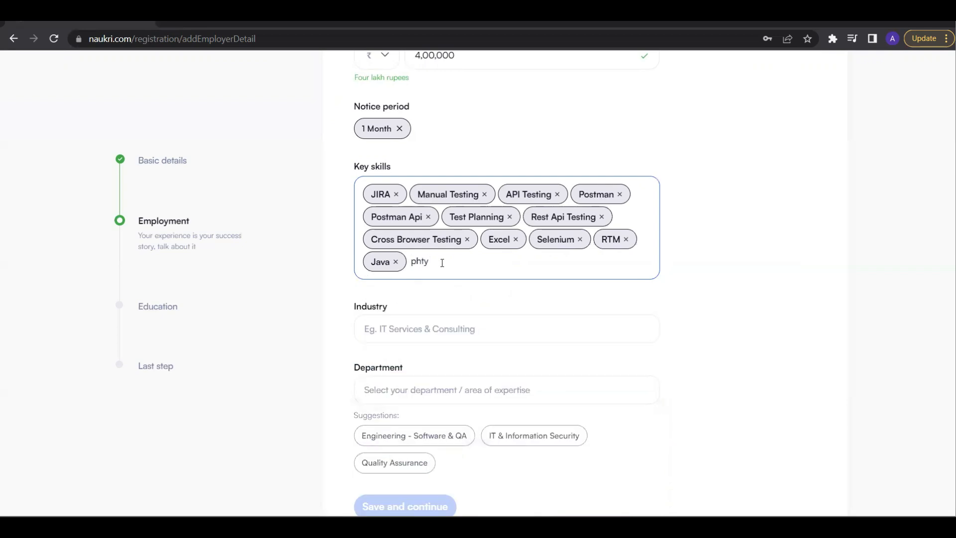
{"action": "key", "text": "BackSpace"}
{"action": "key", "text": "BackSpace"}
{"action": "key", "text": "BackSpace"}
{"action": "type", "text": "y"}
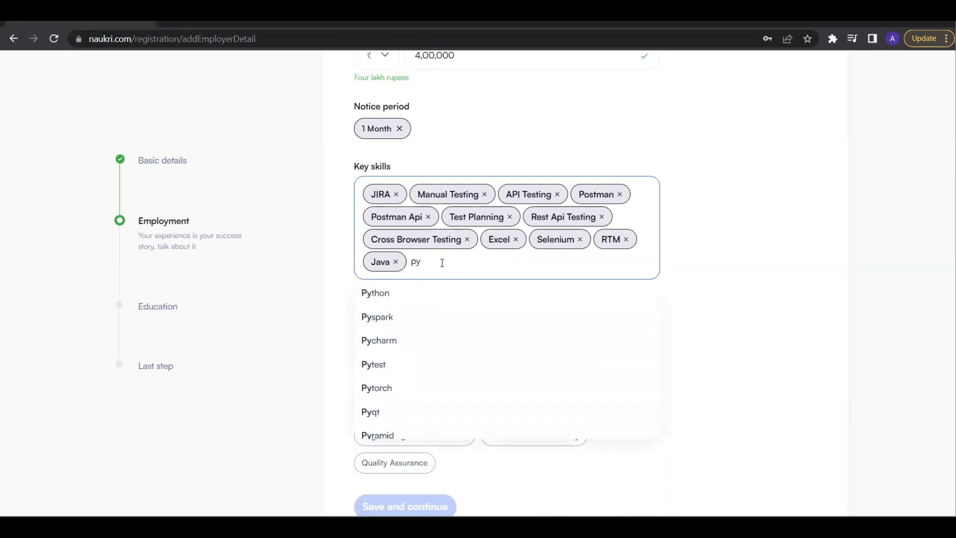
{"action": "left_click", "coordinate": [402, 288]}
Add Agile, JSON, Cucumber and Testng as key skills.
{"action": "left_click", "coordinate": [457, 275]}
{"action": "type", "text": "agile"}
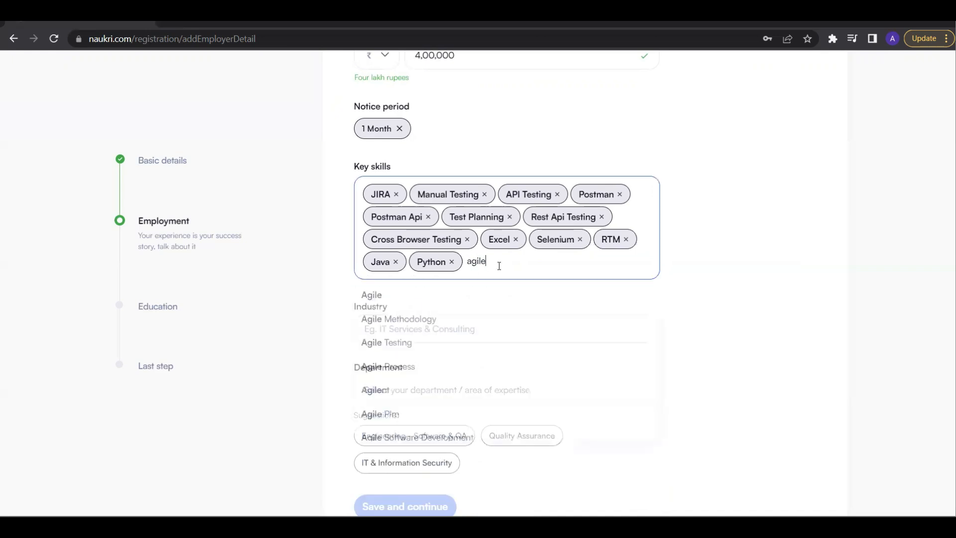
{"action": "left_click", "coordinate": [412, 301]}
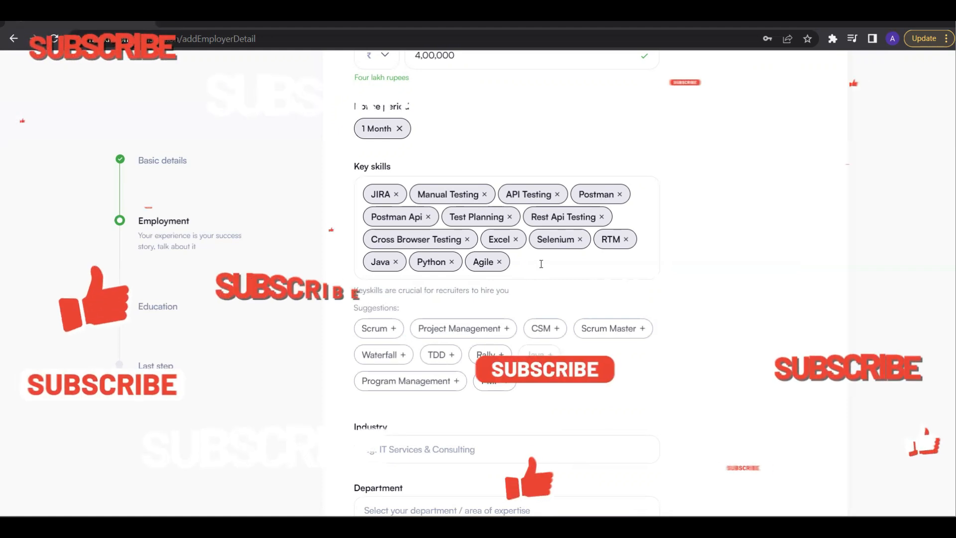
{"action": "left_click", "coordinate": [542, 263]}
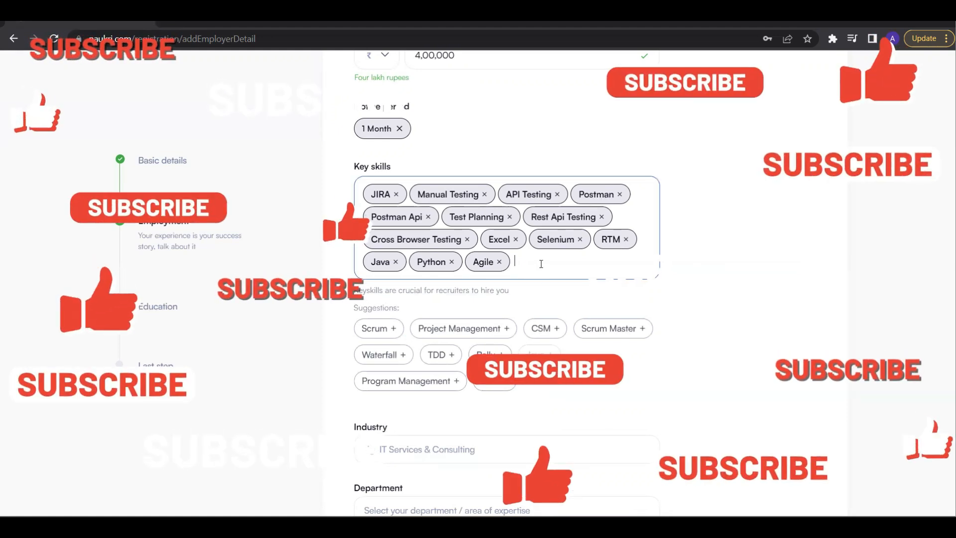
{"action": "type", "text": "JSON"}
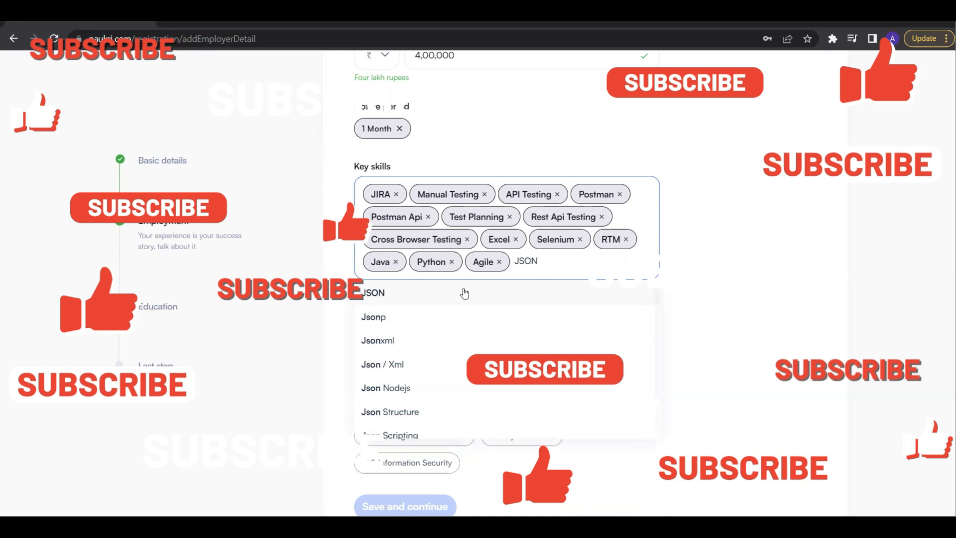
{"action": "left_click", "coordinate": [455, 290]}
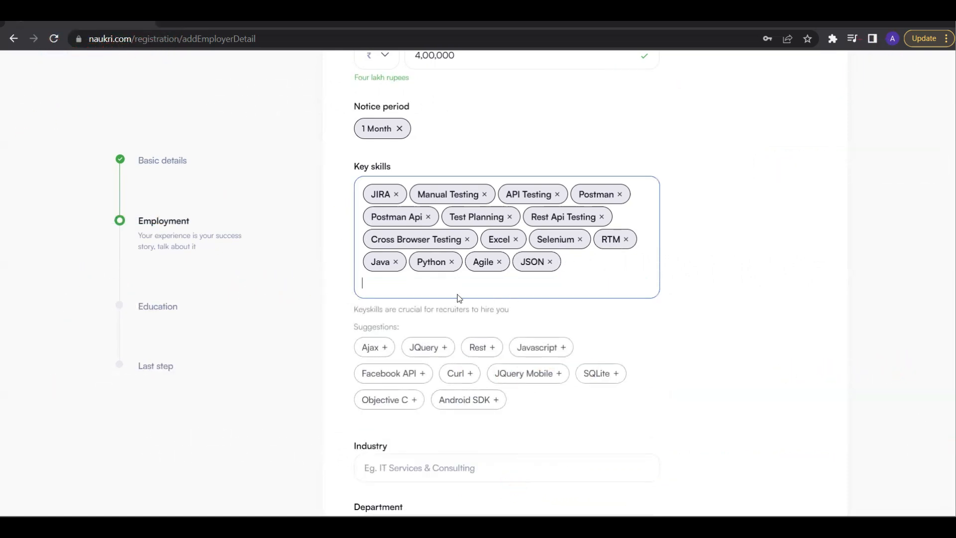
{"action": "type", "text": "Cucum"}
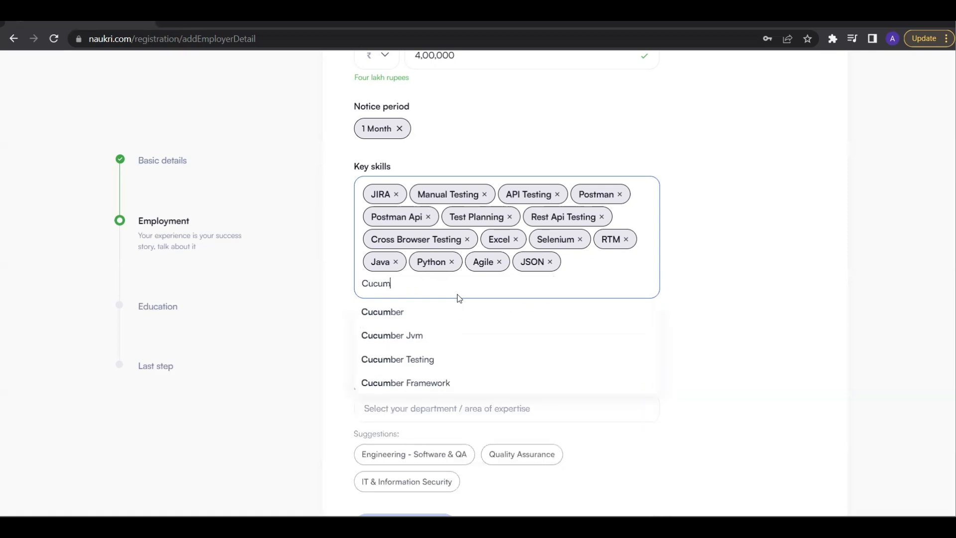
{"action": "left_click", "coordinate": [393, 324]}
{"action": "left_click", "coordinate": [452, 282]}
{"action": "type", "text": "Test"}
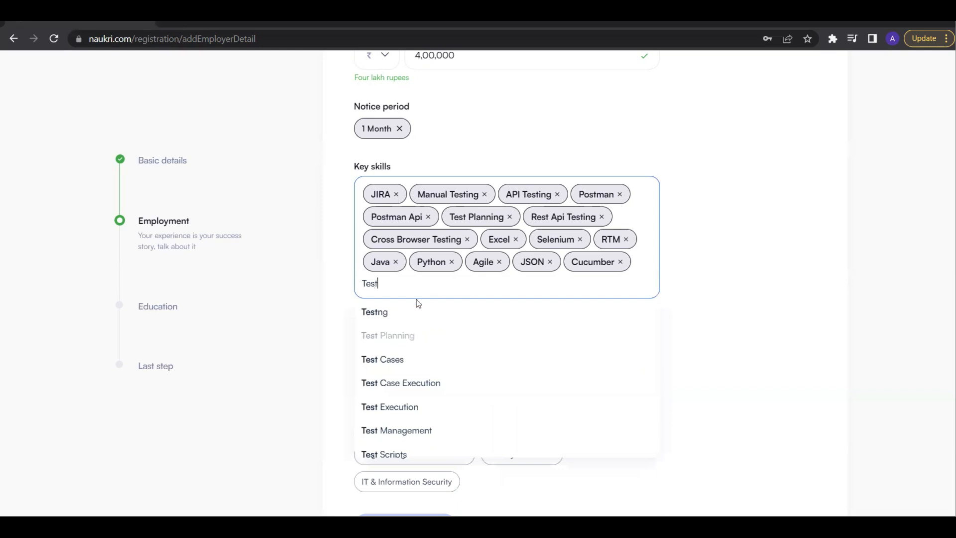
{"action": "left_click", "coordinate": [405, 311]}
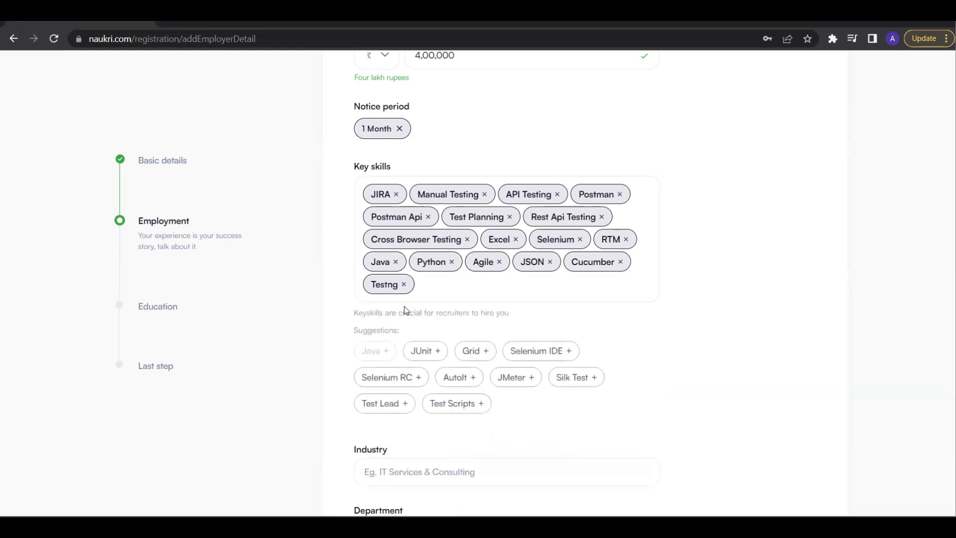
Add Automation Testing, Rest Assured and Rest Assured Framework as key skills.
{"action": "left_click", "coordinate": [437, 290]}
{"action": "type", "text": "Autom"}
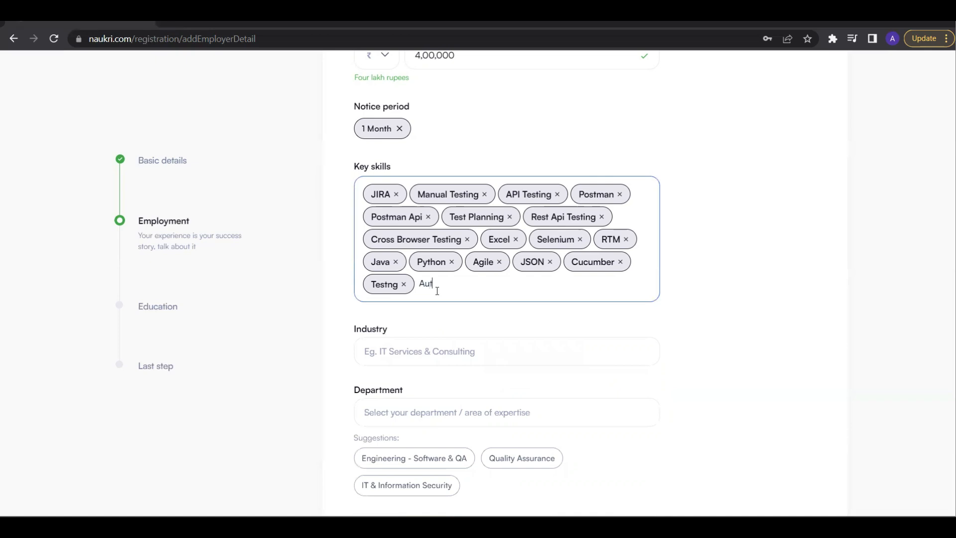
{"action": "left_click", "coordinate": [418, 315]}
{"action": "left_click", "coordinate": [539, 283]}
{"action": "type", "text": "Rest ass"}
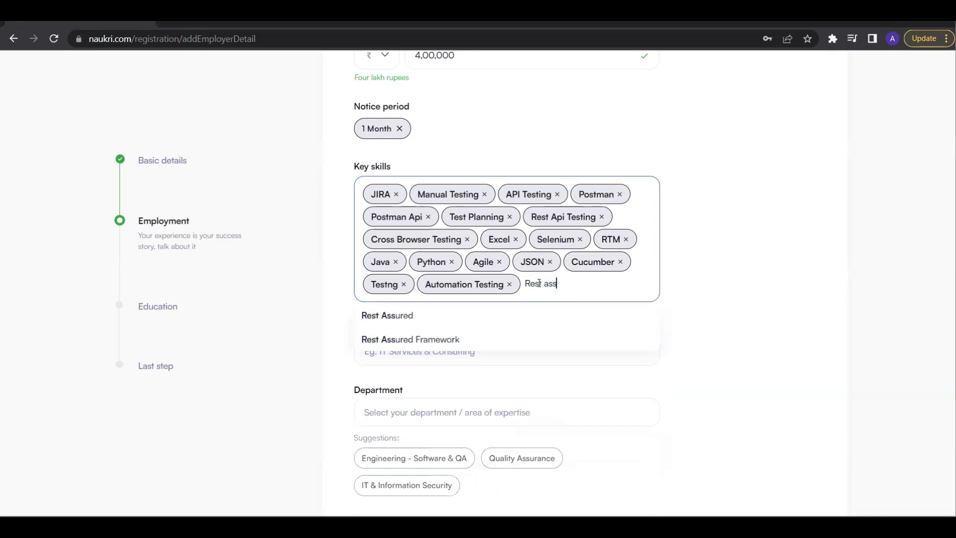
{"action": "left_click", "coordinate": [422, 314]}
{"action": "left_click", "coordinate": [610, 298]}
{"action": "type", "text": "R"}
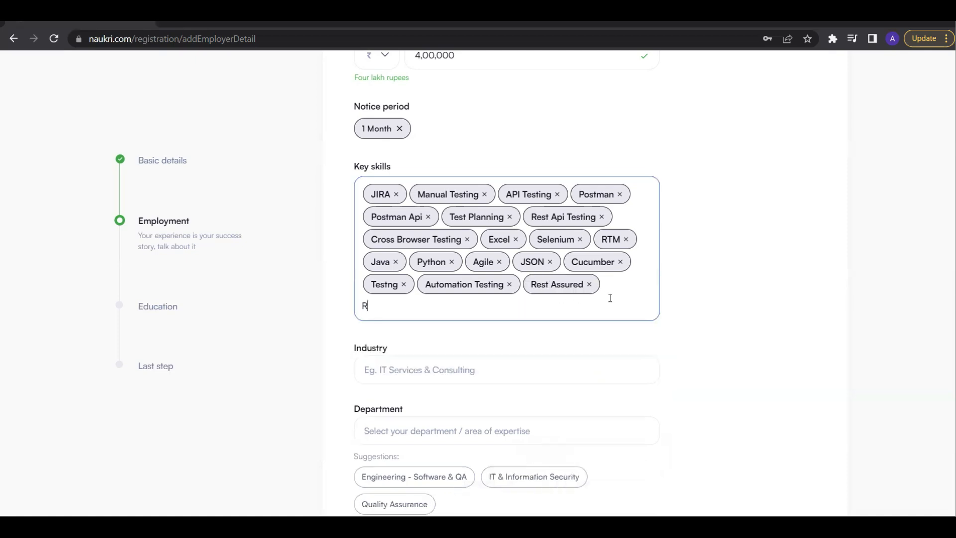
{"action": "type", "text": "est assu"}
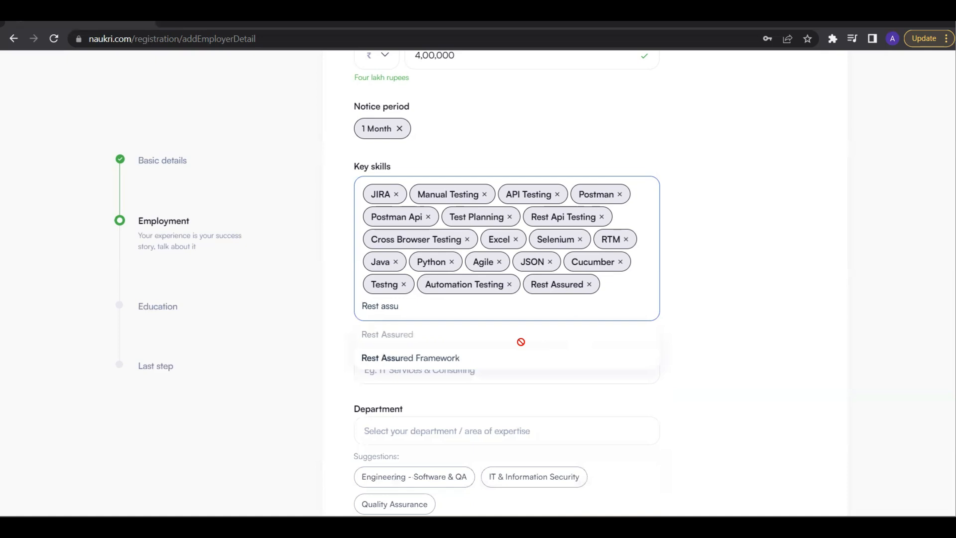
{"action": "left_click", "coordinate": [492, 358]}
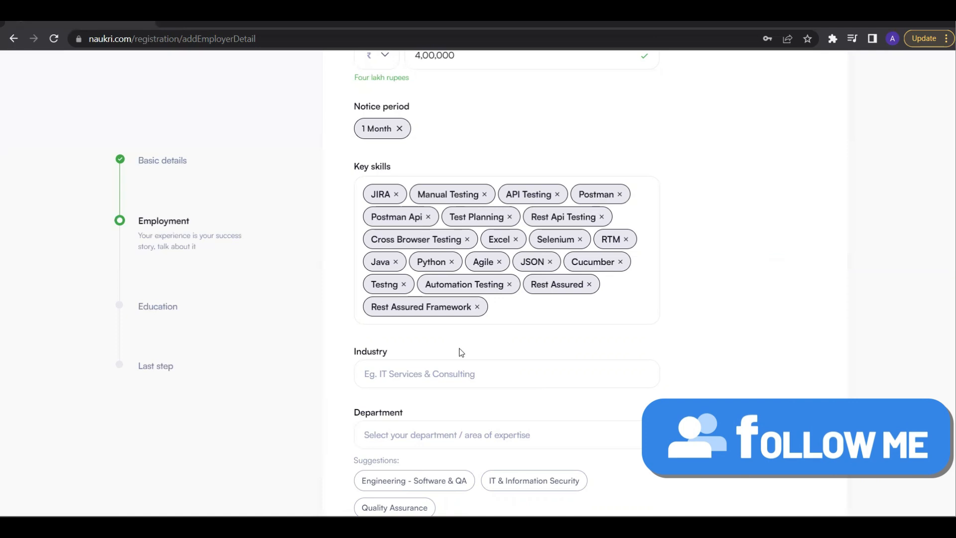
{"action": "scroll", "coordinate": [459, 348], "scroll_direction": "down", "scroll_amount": 2}
Set industry to IT Services & Consulting and department to Engineering - Software & QA.
{"action": "left_click", "coordinate": [419, 310]}
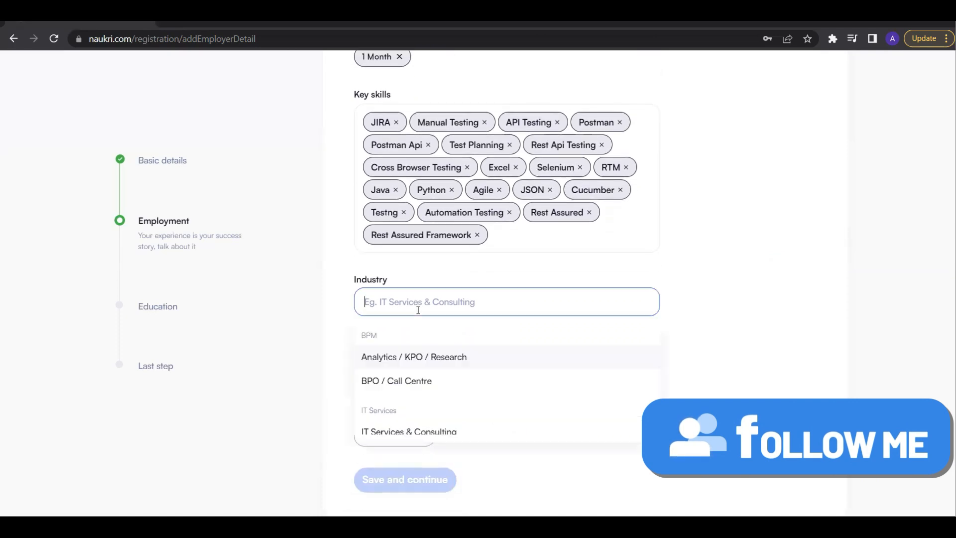
{"action": "scroll", "coordinate": [405, 401], "scroll_direction": "down", "scroll_amount": 1}
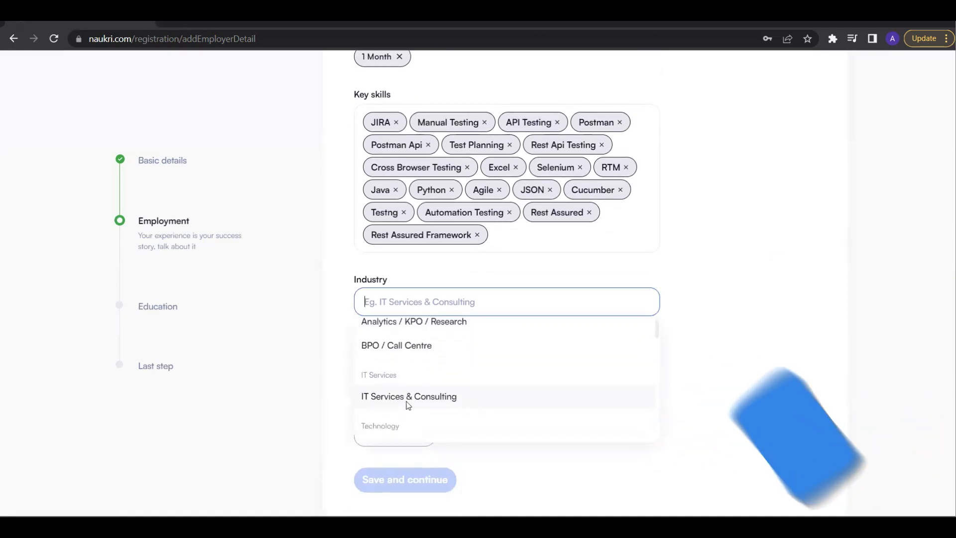
{"action": "left_click", "coordinate": [412, 397]}
{"action": "left_click", "coordinate": [393, 369]}
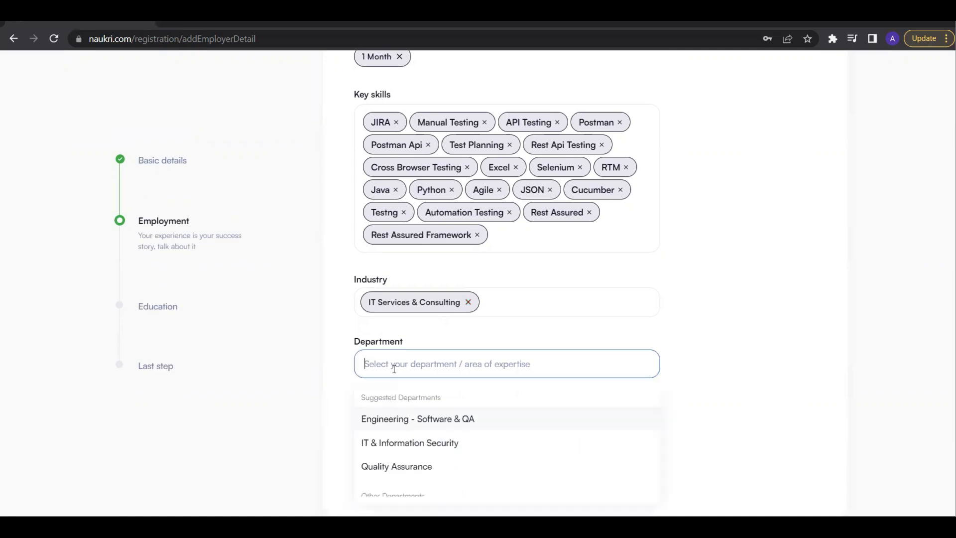
{"action": "left_click", "coordinate": [410, 421]}
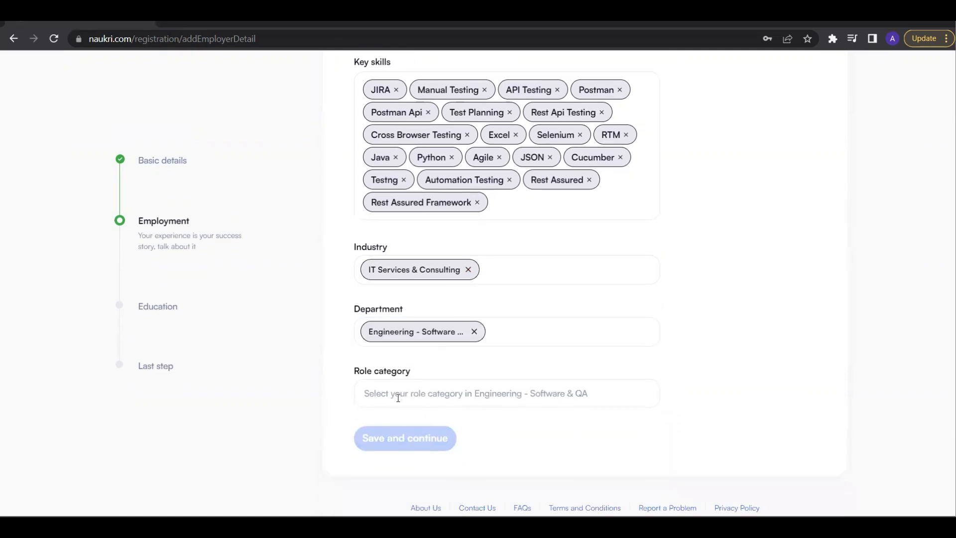
Choose role category Quality Assurance and Testing and job role Manual Test Engineer, then save.
{"action": "left_click", "coordinate": [398, 397]}
{"action": "scroll", "coordinate": [399, 398], "scroll_direction": "down", "scroll_amount": 2}
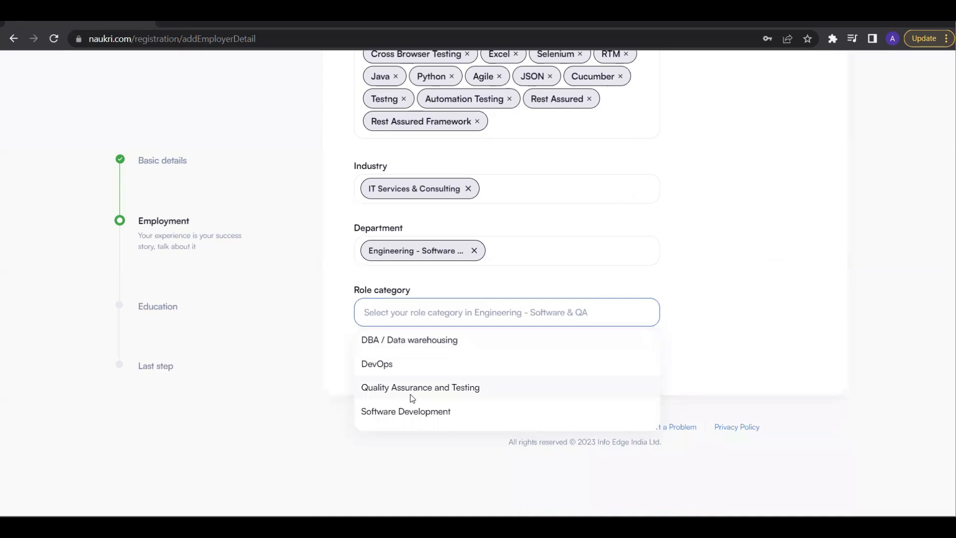
{"action": "left_click", "coordinate": [412, 398]}
{"action": "left_click", "coordinate": [404, 368]}
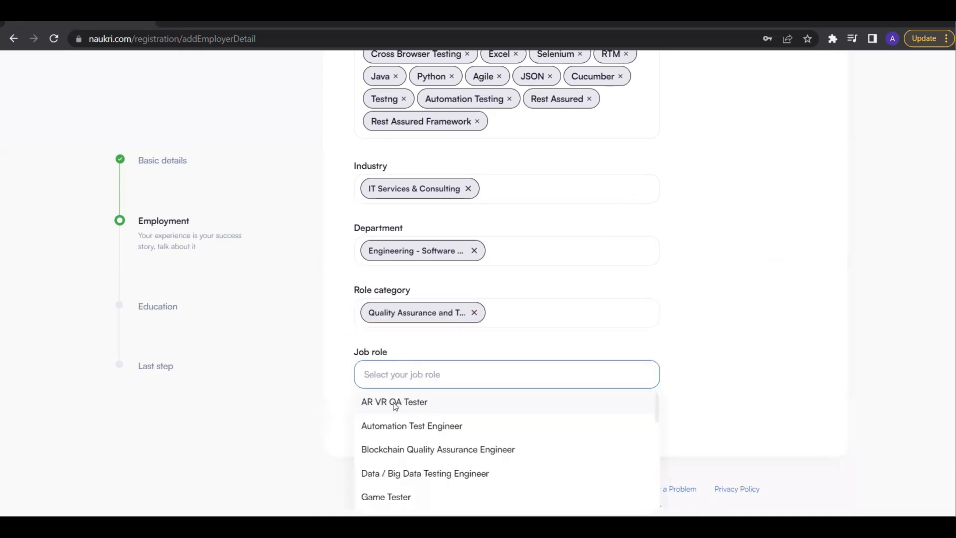
{"action": "scroll", "coordinate": [405, 428], "scroll_direction": "down", "scroll_amount": 2}
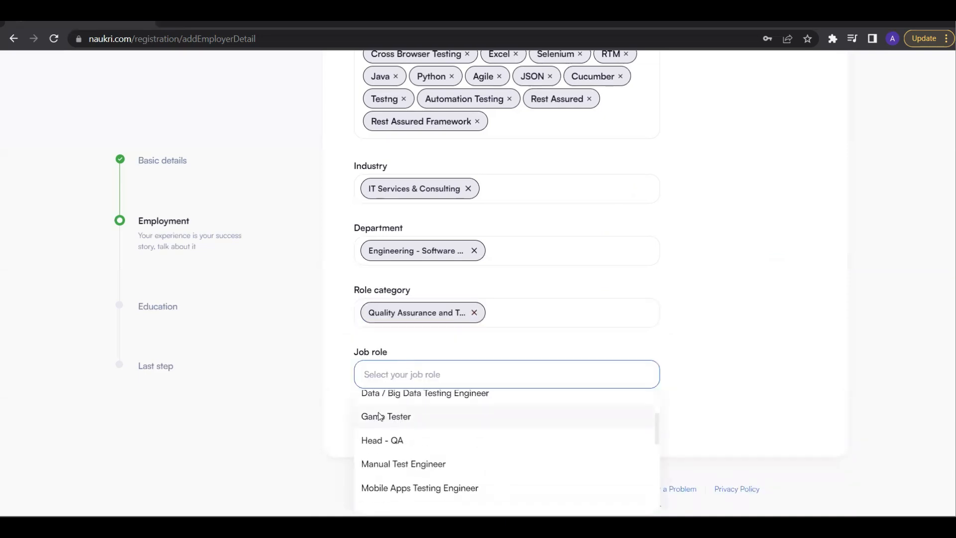
{"action": "scroll", "coordinate": [687, 354], "scroll_direction": "down", "scroll_amount": 1}
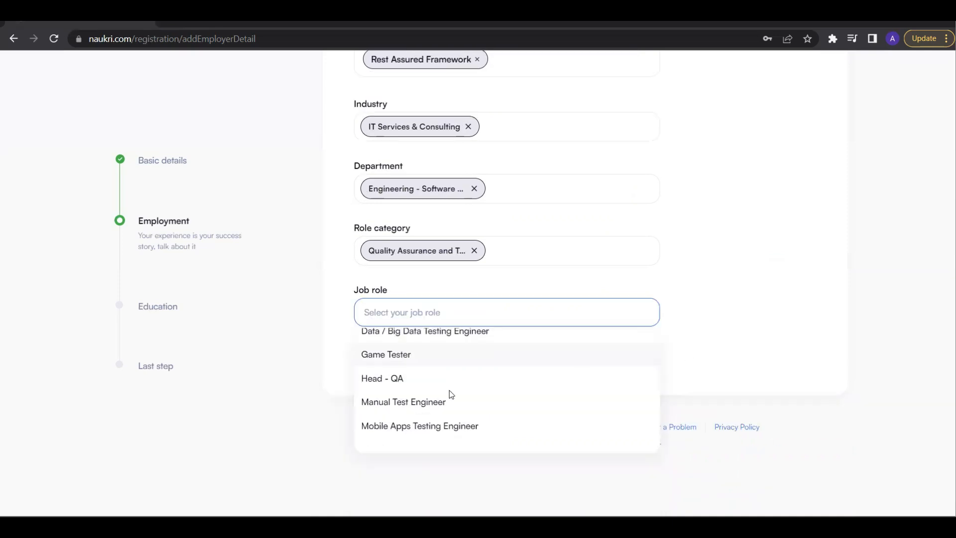
{"action": "left_click", "coordinate": [405, 402]}
{"action": "left_click", "coordinate": [393, 362]}
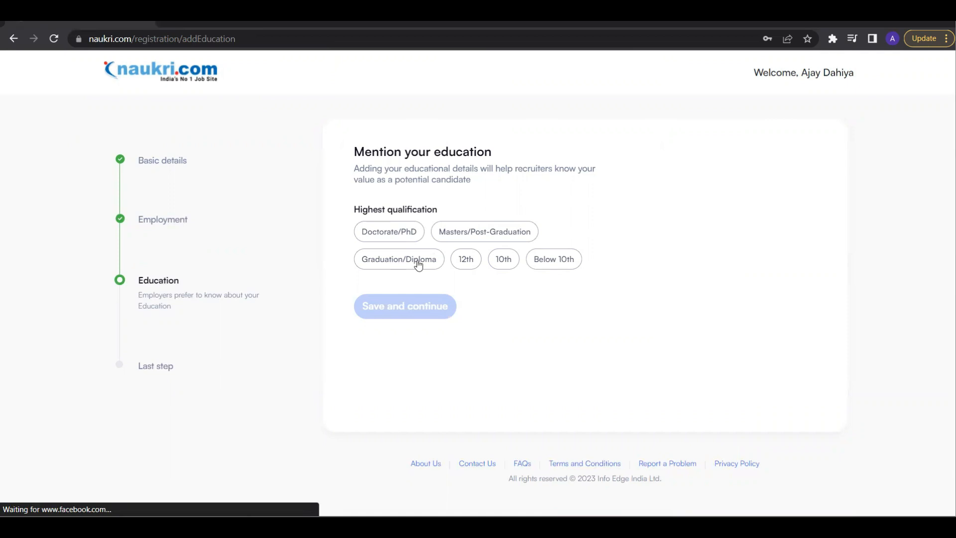
Choose Graduation/Diploma, B.Tech/B.E. in Computers at National Institute of Technology.
{"action": "left_click", "coordinate": [418, 264]}
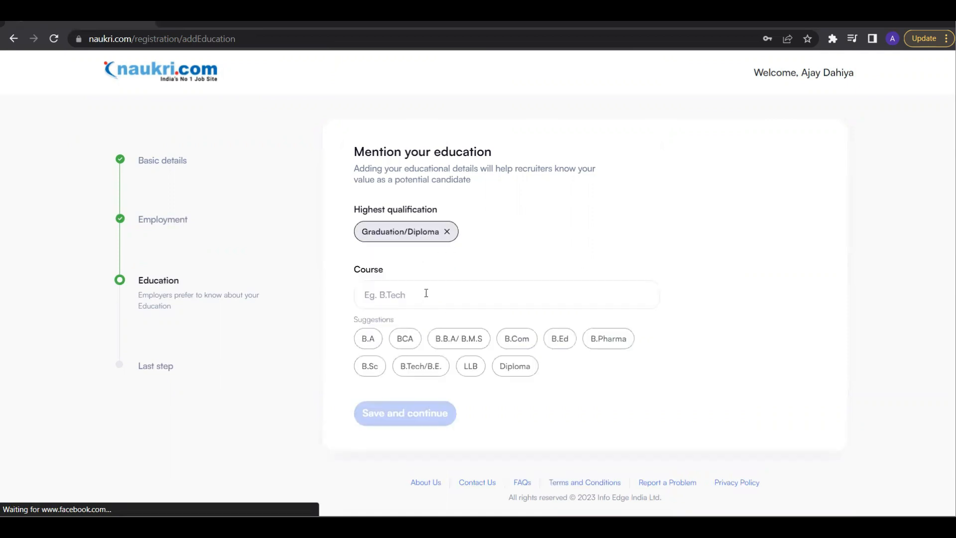
{"action": "left_click", "coordinate": [414, 368]}
{"action": "left_click", "coordinate": [387, 357]}
{"action": "type", "text": "Comp"}
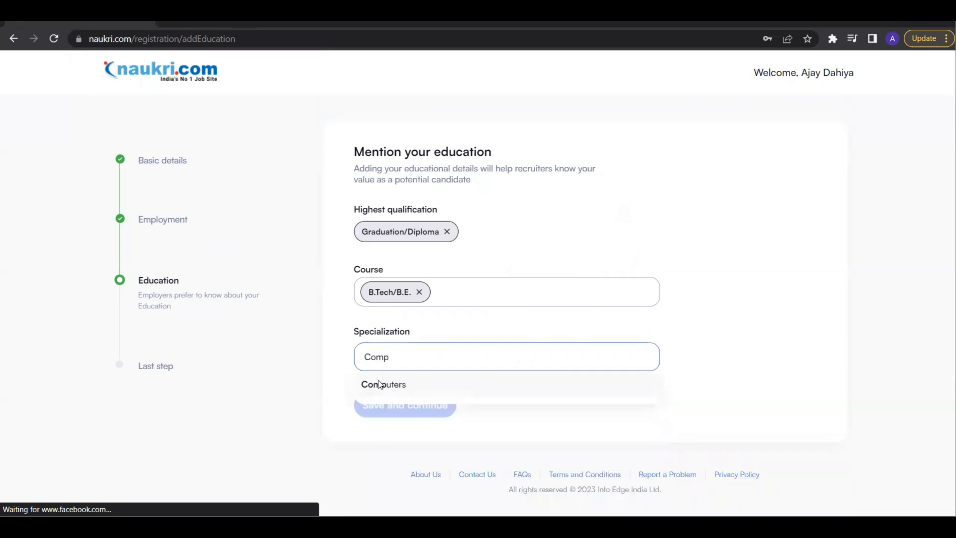
{"action": "left_click", "coordinate": [379, 385]}
{"action": "left_click", "coordinate": [410, 356]}
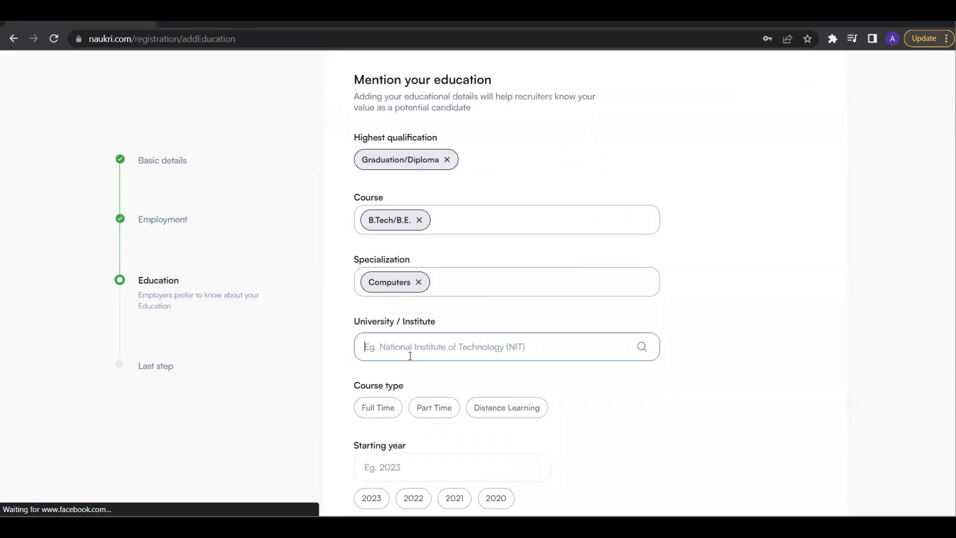
{"action": "type", "text": "Nit"}
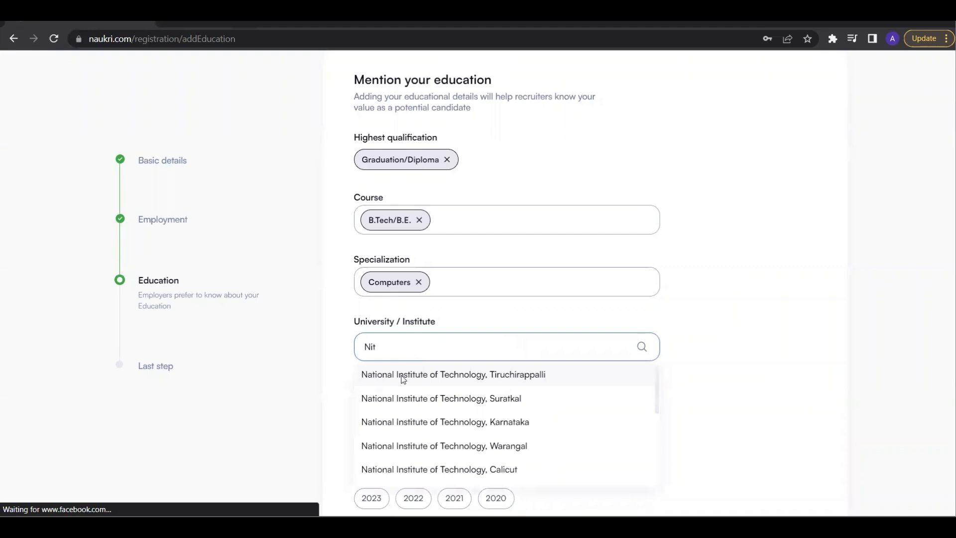
{"action": "left_click", "coordinate": [433, 374]}
Mark the course full time from 2017 to 2021 and save the education details.
{"action": "left_click", "coordinate": [380, 218]}
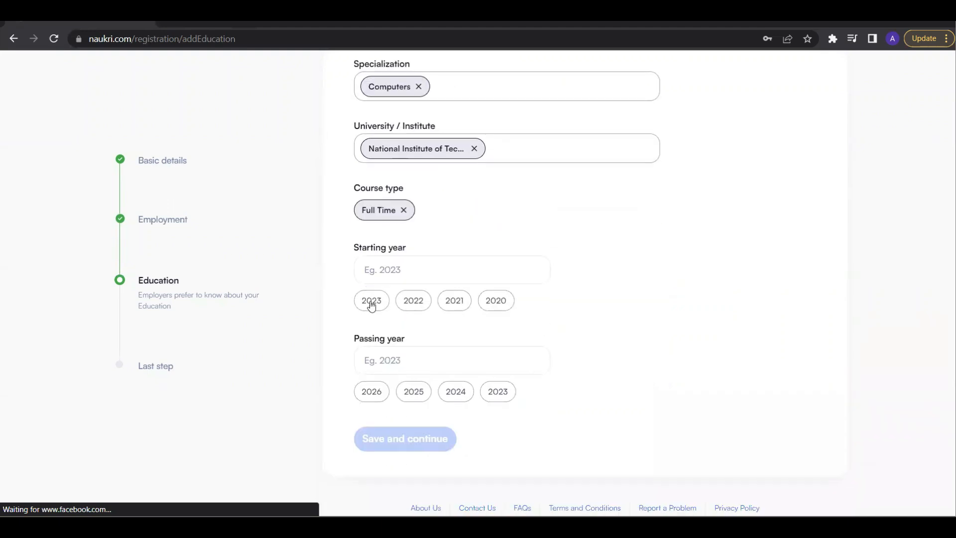
{"action": "left_click", "coordinate": [398, 274]}
{"action": "type", "text": "2017"}
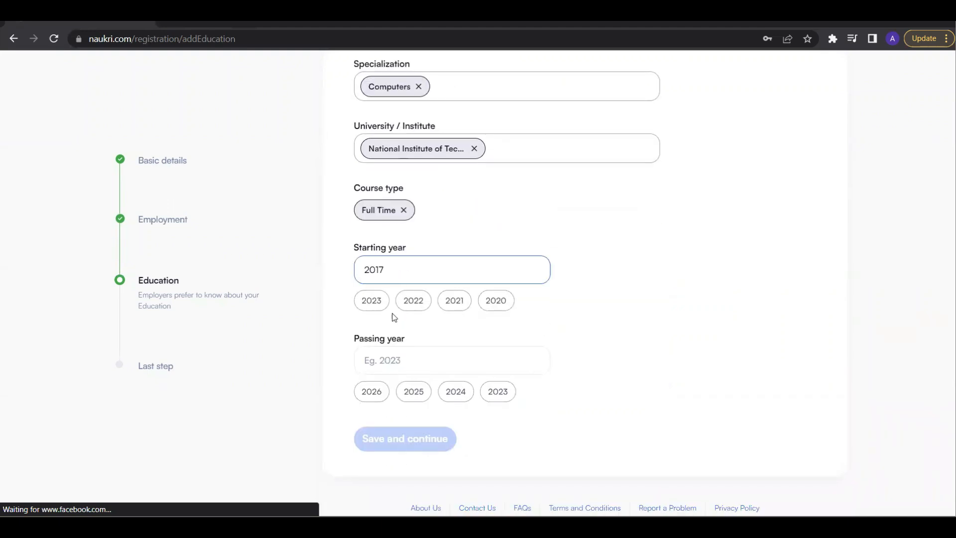
{"action": "left_click", "coordinate": [371, 355]}
{"action": "type", "text": "201"}
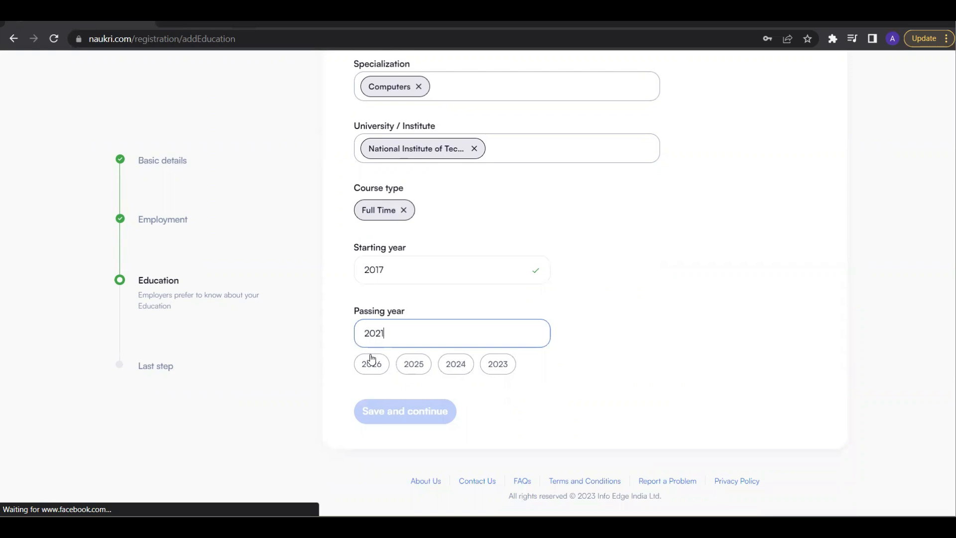
{"action": "scroll", "coordinate": [372, 359], "scroll_direction": "down", "scroll_amount": 1}
{"action": "left_click", "coordinate": [402, 377]}
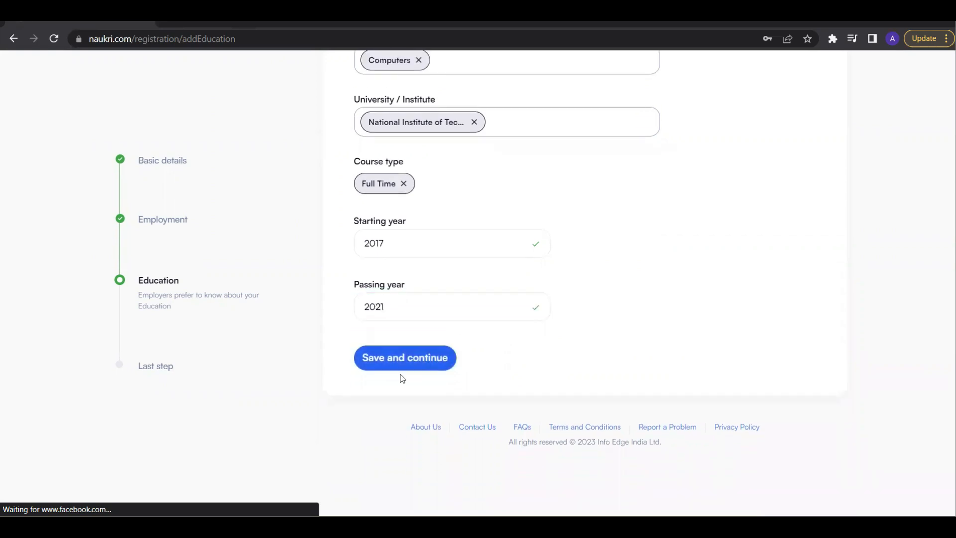
{"action": "left_click", "coordinate": [430, 366]}
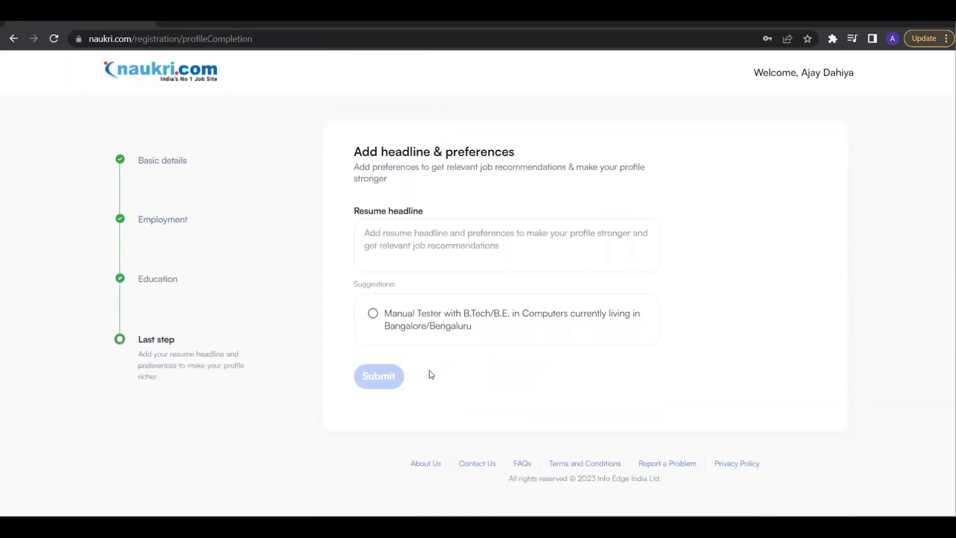
Use the suggested resume headline and add Gurgaon/Gurugram, Noida and Remote as preferred locations.
{"action": "left_click", "coordinate": [397, 333]}
{"action": "left_click", "coordinate": [405, 244]}
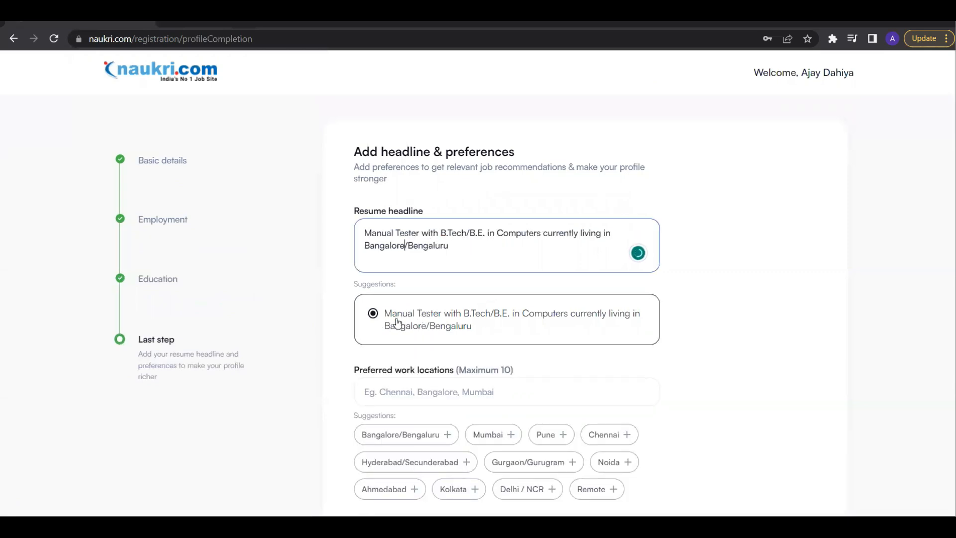
{"action": "scroll", "coordinate": [347, 357], "scroll_direction": "down", "scroll_amount": 3}
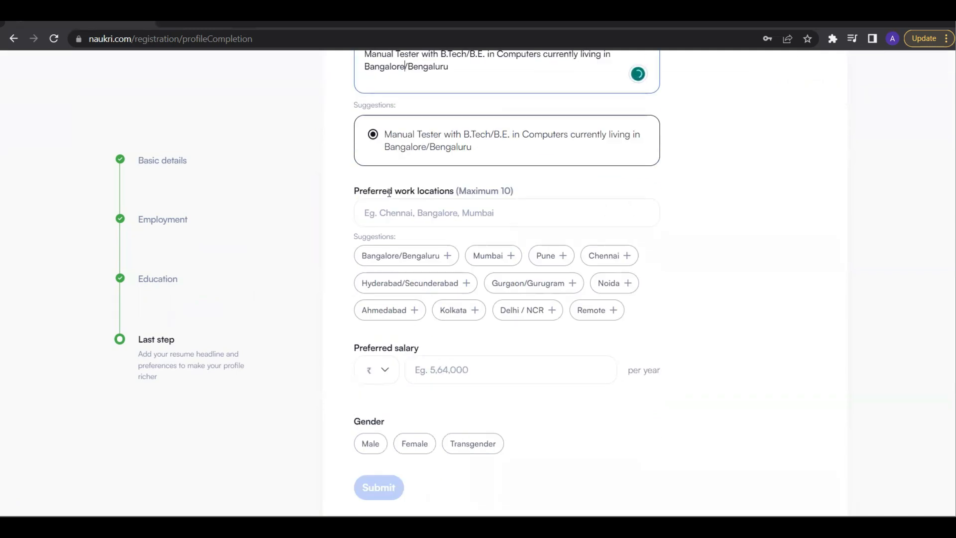
{"action": "left_click", "coordinate": [528, 284]}
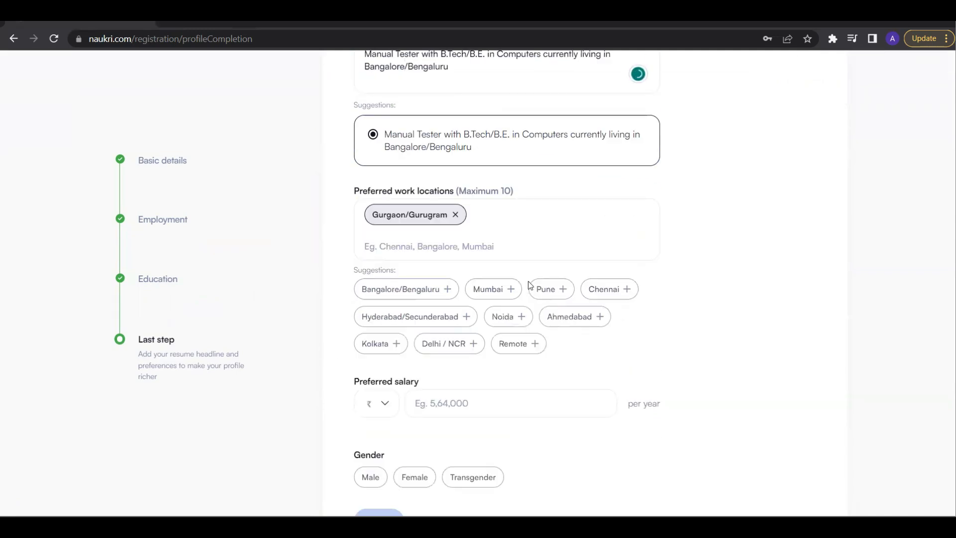
{"action": "left_click", "coordinate": [511, 319]}
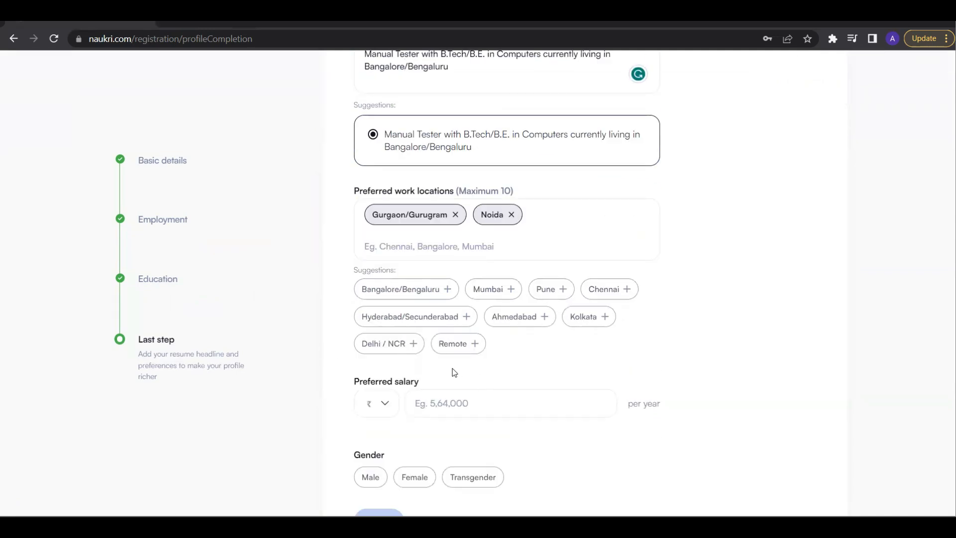
{"action": "left_click", "coordinate": [472, 342]}
Set preferred salary to 600000, choose Male gender, and submit the preferences.
{"action": "left_click", "coordinate": [432, 405]}
{"action": "type", "text": "600000"}
{"action": "left_click", "coordinate": [499, 371]}
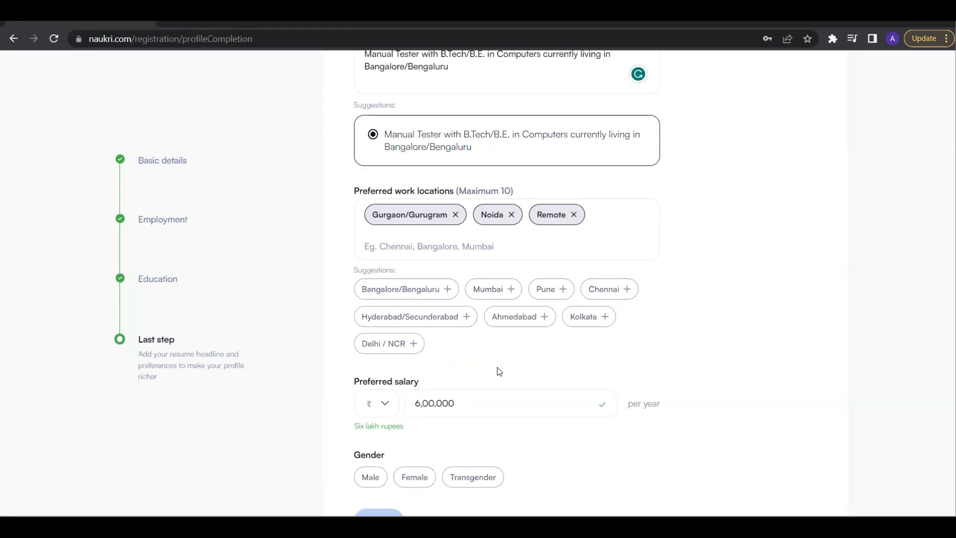
{"action": "scroll", "coordinate": [432, 348], "scroll_direction": "down", "scroll_amount": 3}
{"action": "left_click", "coordinate": [370, 313]}
{"action": "left_click", "coordinate": [379, 358]}
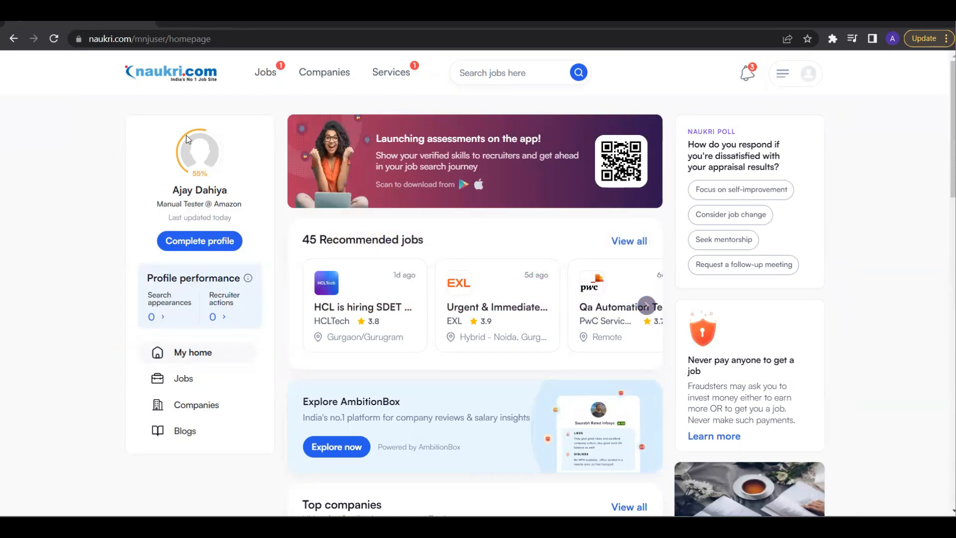
Go to the full profile page via Complete profile and close the hometown chatbot.
{"action": "left_click", "coordinate": [192, 240]}
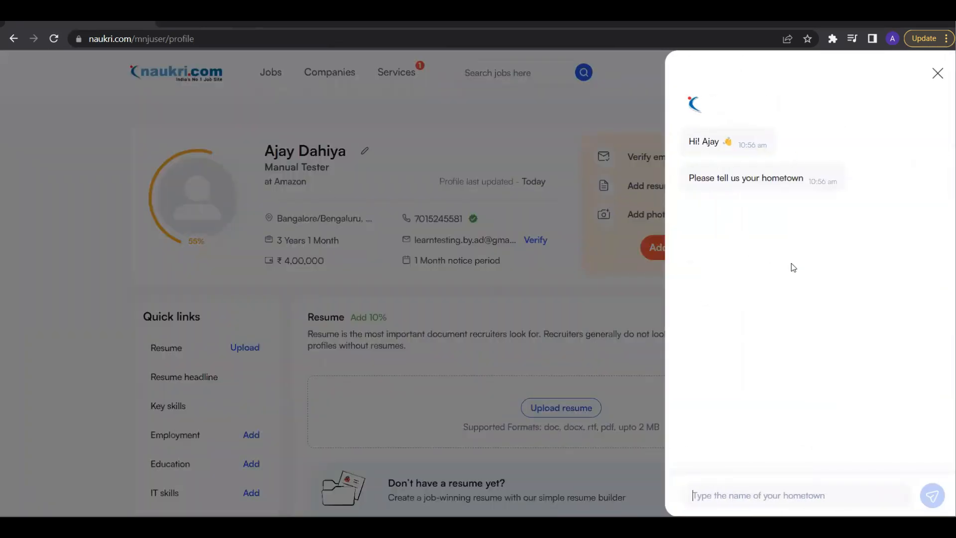
{"action": "left_click", "coordinate": [938, 73]}
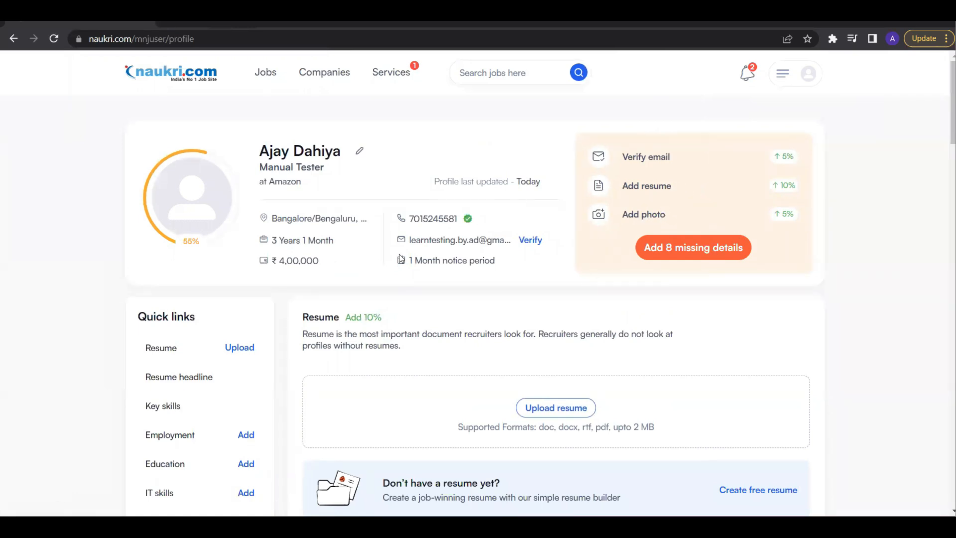
{"action": "scroll", "coordinate": [289, 332], "scroll_direction": "down", "scroll_amount": 8}
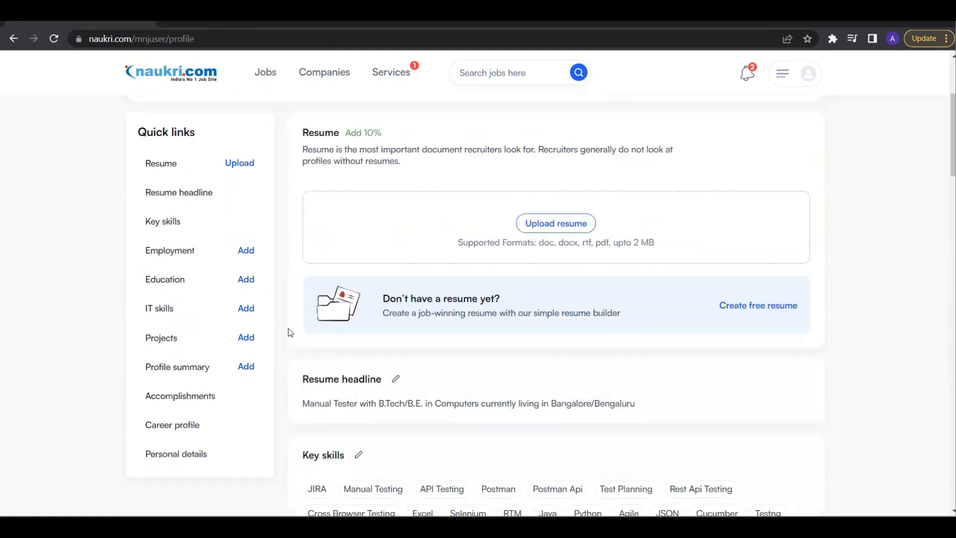
{"action": "left_click_drag", "start_coordinate": [302, 197], "coordinate": [618, 193]}
{"action": "left_click", "coordinate": [554, 215]}
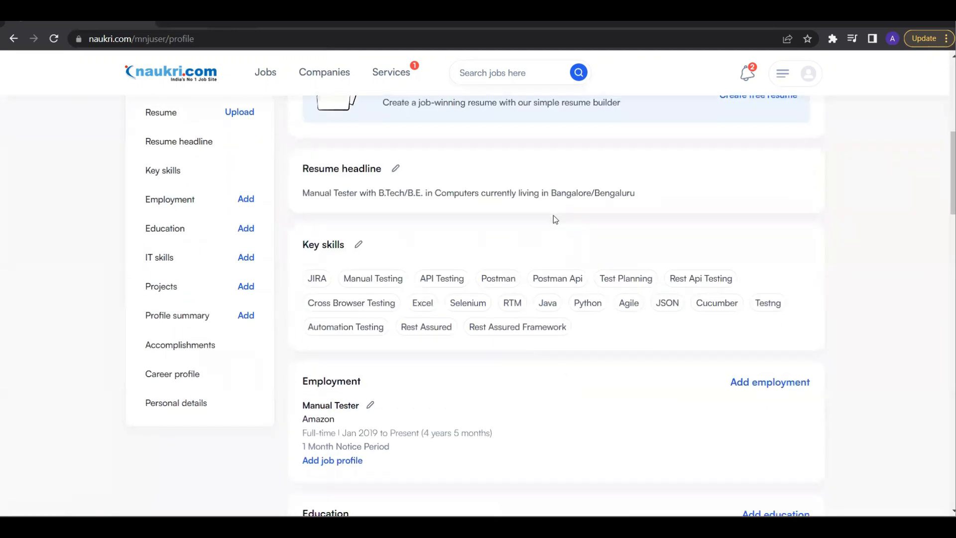
{"action": "scroll", "coordinate": [554, 215], "scroll_direction": "down", "scroll_amount": 1}
{"action": "scroll", "coordinate": [478, 326], "scroll_direction": "down", "scroll_amount": 2}
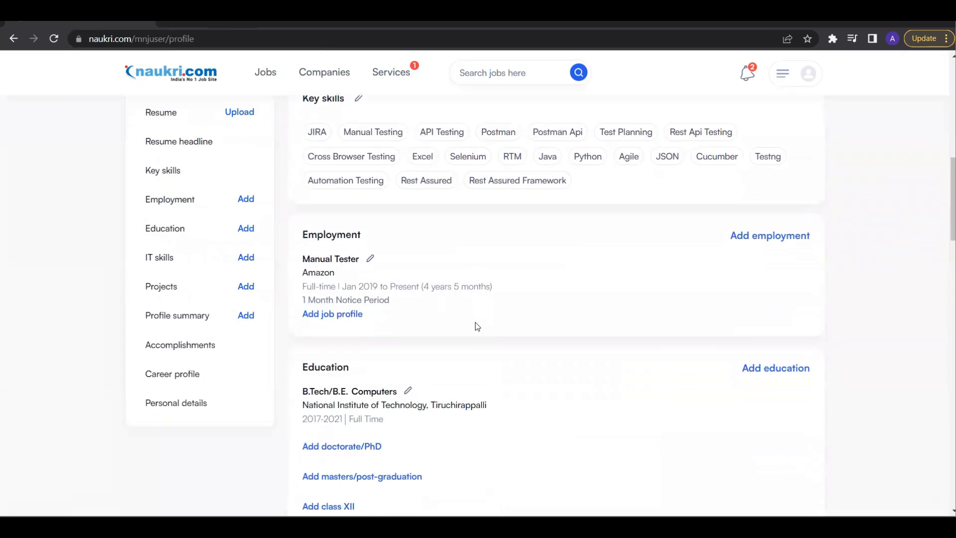
{"action": "scroll", "coordinate": [423, 212], "scroll_direction": "down", "scroll_amount": 1}
{"action": "scroll", "coordinate": [478, 298], "scroll_direction": "down", "scroll_amount": 5}
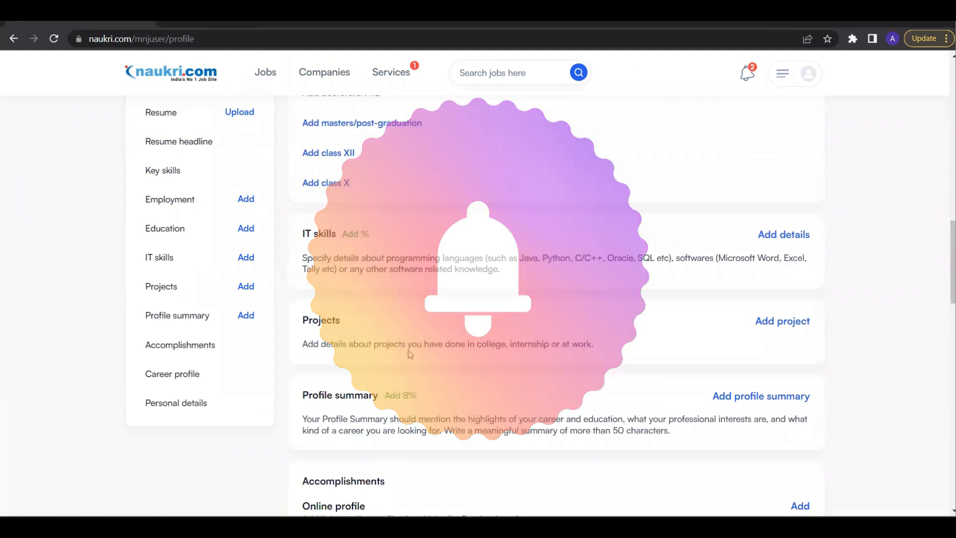
{"action": "scroll", "coordinate": [570, 316], "scroll_direction": "down", "scroll_amount": 1}
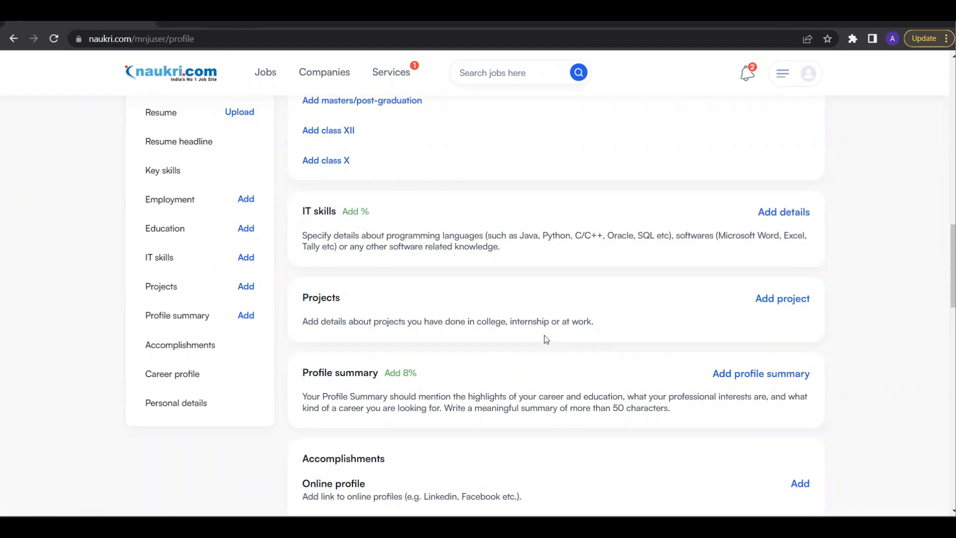
{"action": "scroll", "coordinate": [546, 339], "scroll_direction": "up", "scroll_amount": 6}
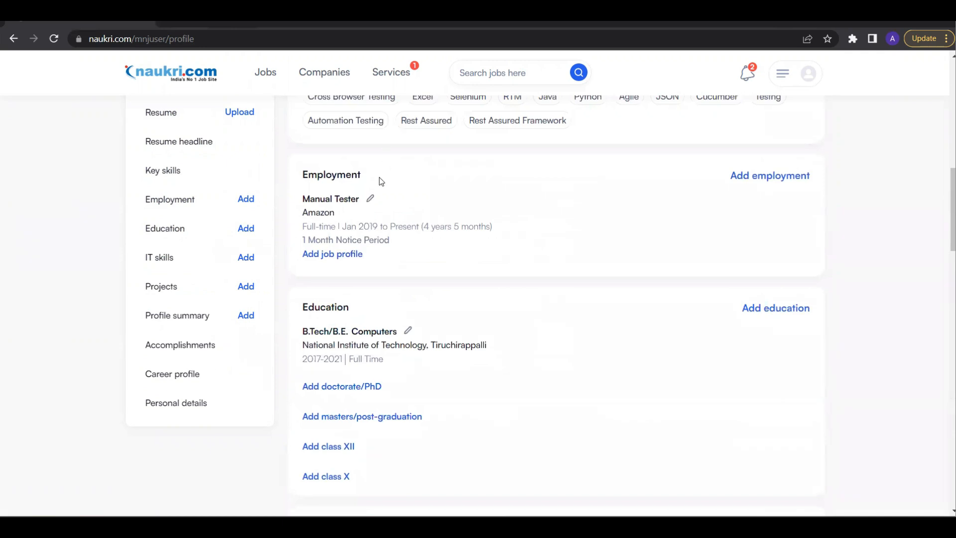
{"action": "double_click", "coordinate": [332, 213]}
{"action": "left_click", "coordinate": [741, 182]}
{"action": "scroll", "coordinate": [421, 351], "scroll_direction": "down", "scroll_amount": 8}
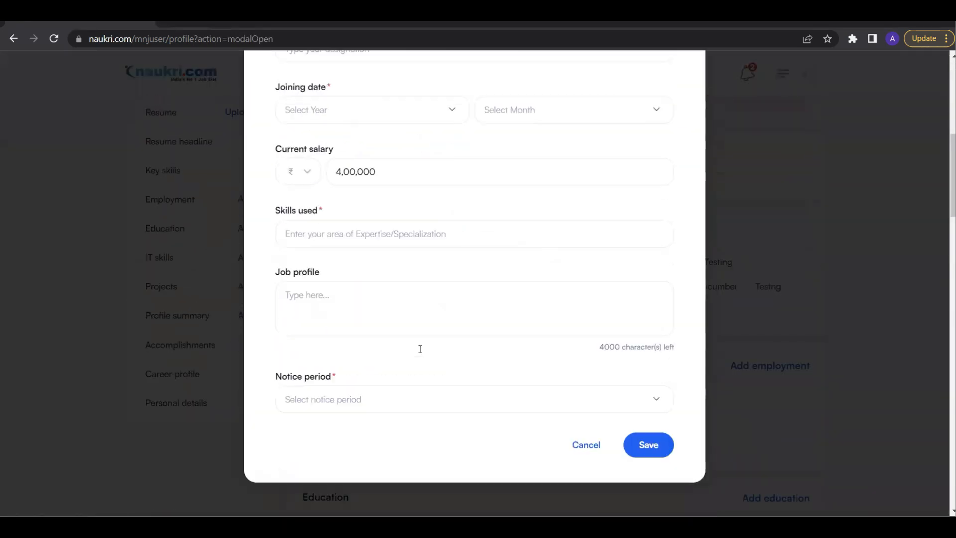
{"action": "scroll", "coordinate": [421, 354], "scroll_direction": "up", "scroll_amount": 10}
{"action": "left_click", "coordinate": [680, 142]}
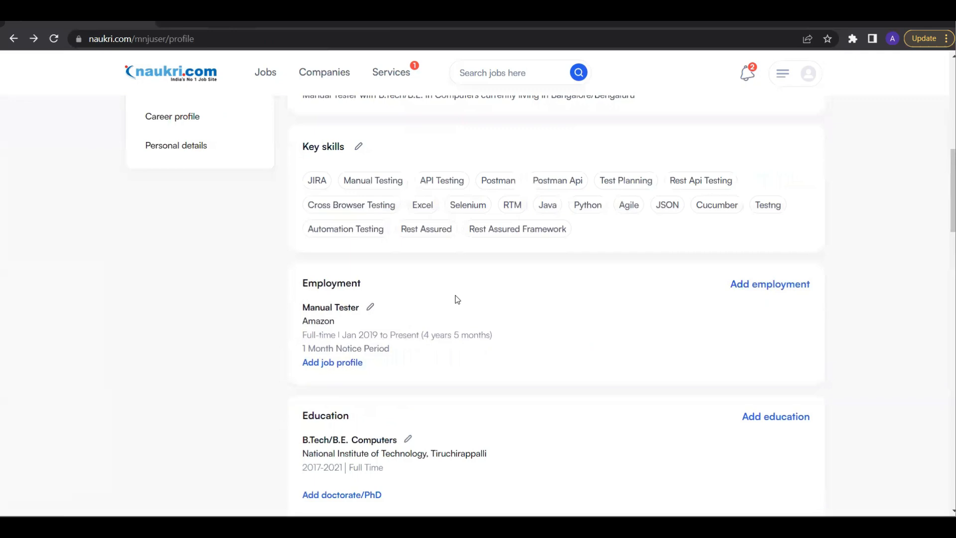
{"action": "scroll", "coordinate": [456, 297], "scroll_direction": "down", "scroll_amount": 5}
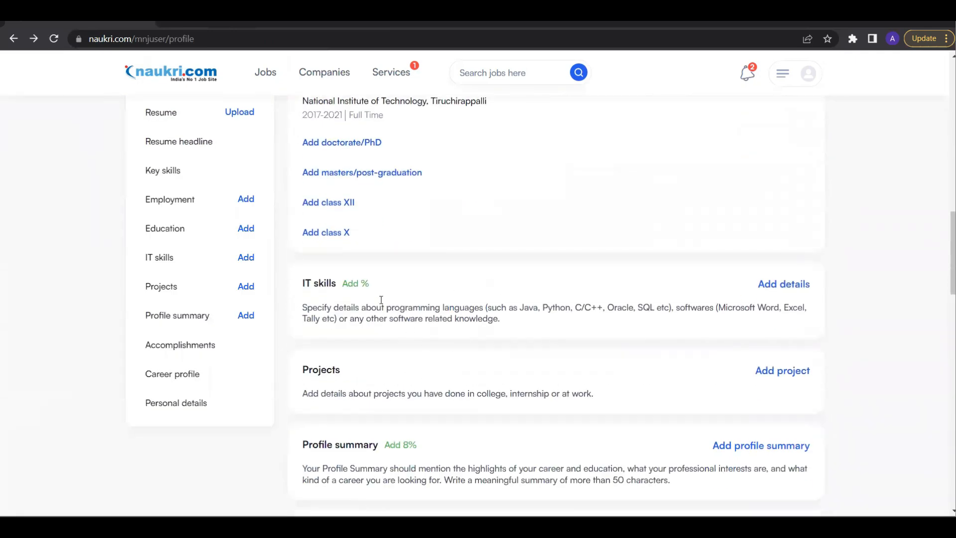
Save Manual Testing as an IT skill: version 1.0, last used 2023, 3 years 1 month.
{"action": "left_click", "coordinate": [783, 284]}
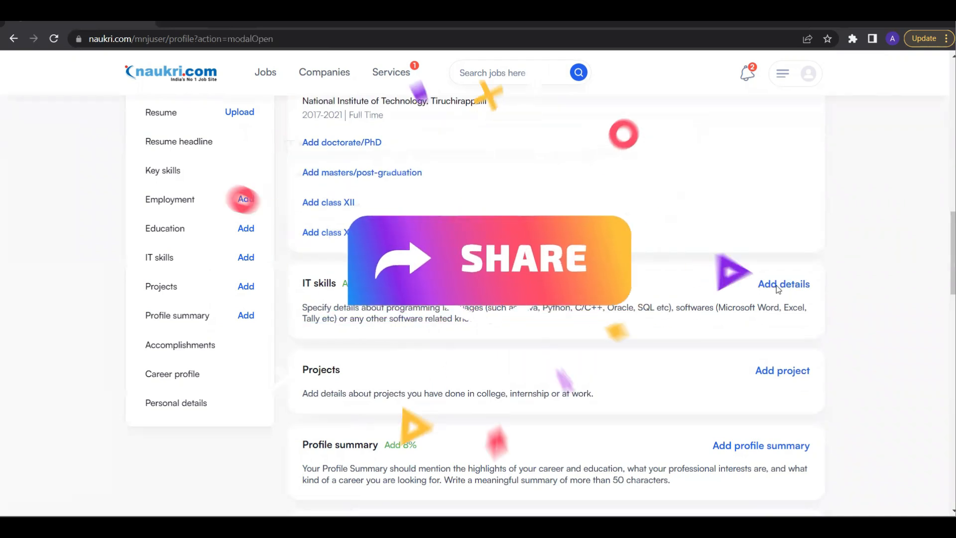
{"action": "type", "text": "Manual"}
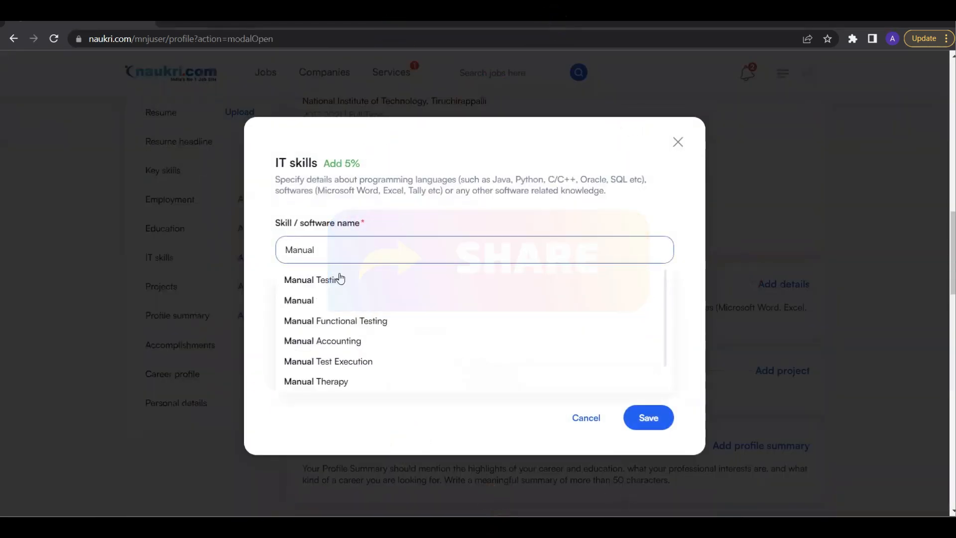
{"action": "left_click", "coordinate": [340, 279]}
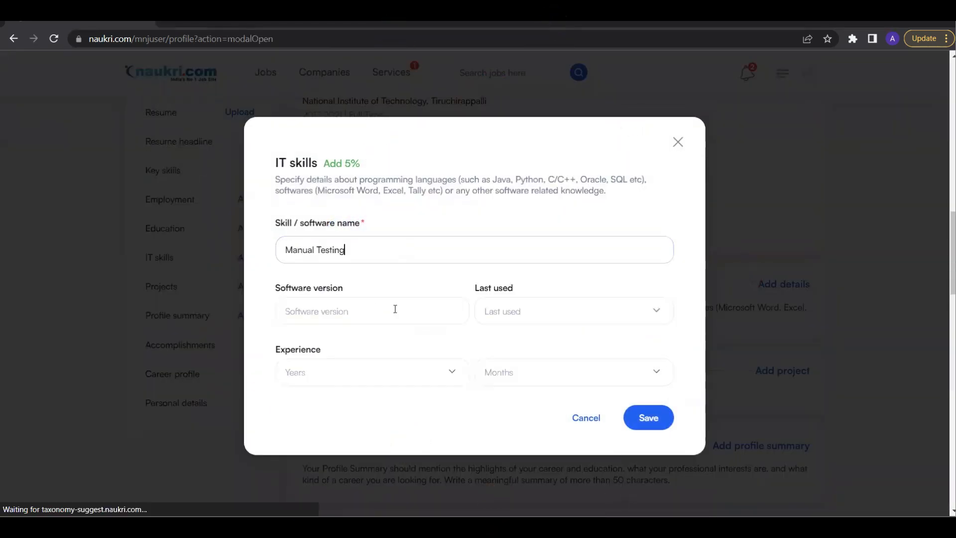
{"action": "left_click", "coordinate": [347, 312]}
{"action": "type", "text": "1."}
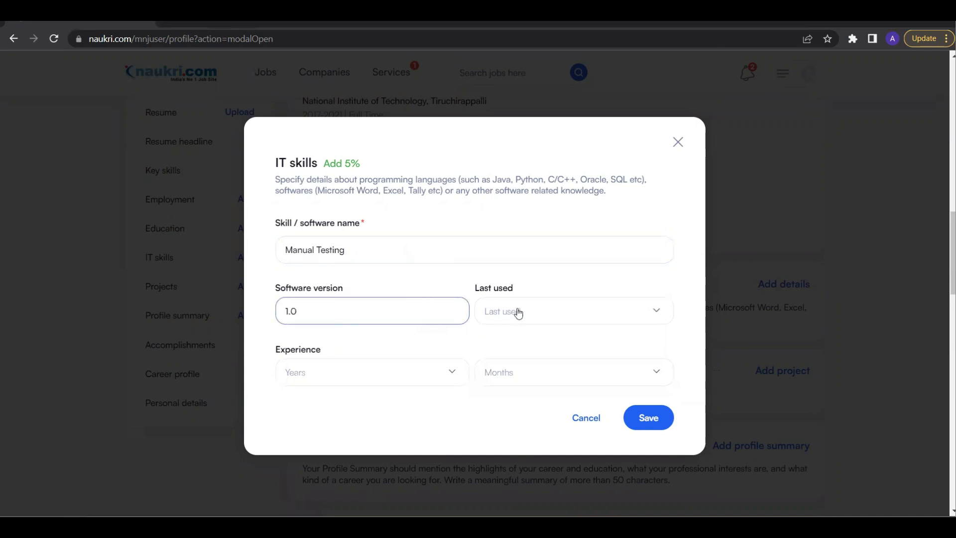
{"action": "left_click", "coordinate": [518, 312]}
{"action": "left_click", "coordinate": [497, 341]}
{"action": "left_click", "coordinate": [352, 378]}
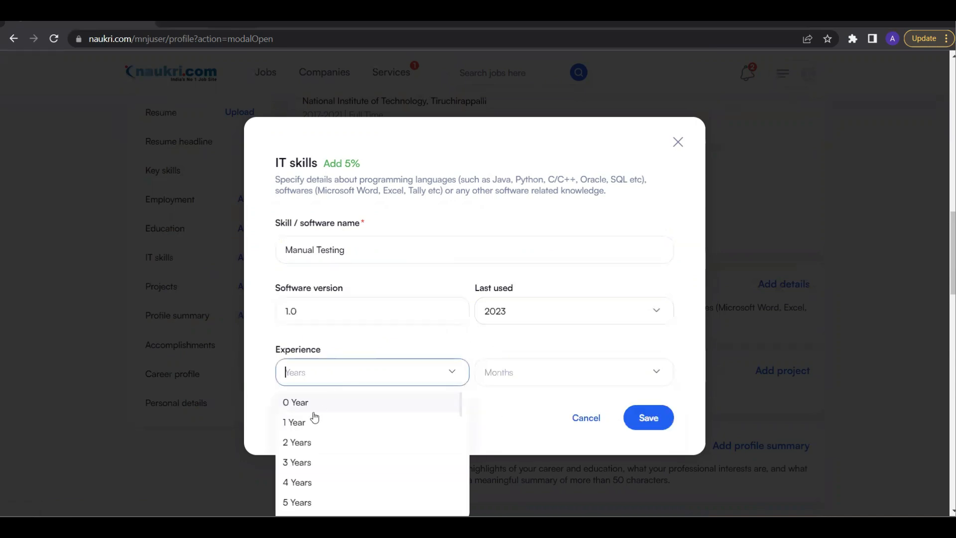
{"action": "left_click", "coordinate": [294, 462]}
{"action": "left_click", "coordinate": [495, 373]}
{"action": "left_click", "coordinate": [496, 423]}
{"action": "left_click", "coordinate": [648, 418]}
Add Automation Testing: version 2.0, last used 2023, 1 year 1 month, and save it.
{"action": "scroll", "coordinate": [414, 312], "scroll_direction": "down", "scroll_amount": 1}
{"action": "left_click", "coordinate": [773, 285]}
{"action": "type", "text": "Automa"}
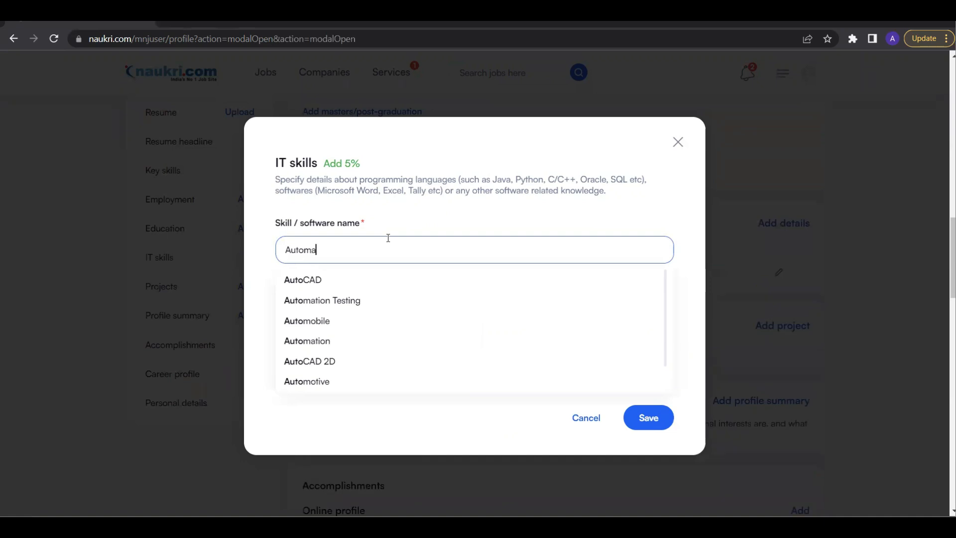
{"action": "left_click", "coordinate": [360, 279]}
{"action": "left_click", "coordinate": [338, 314]}
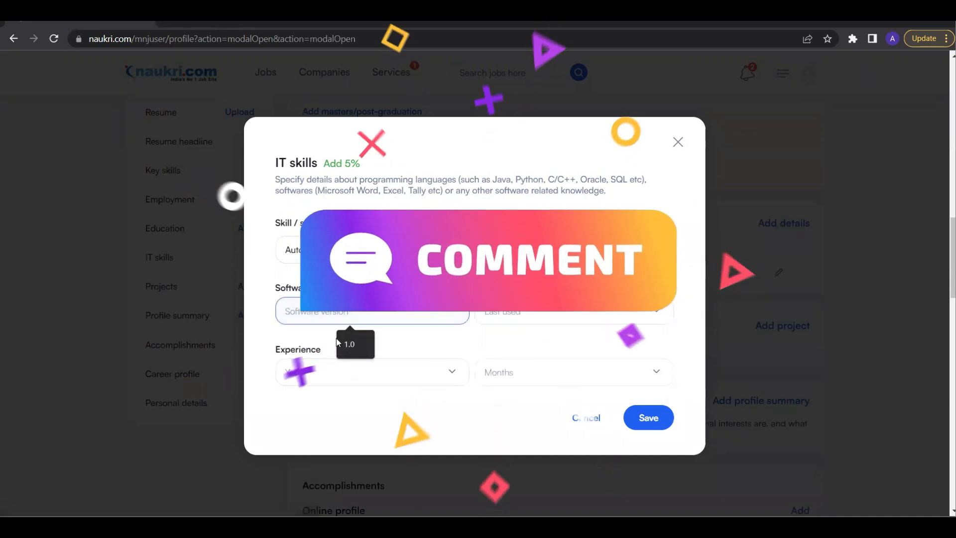
{"action": "type", "text": "2.0"}
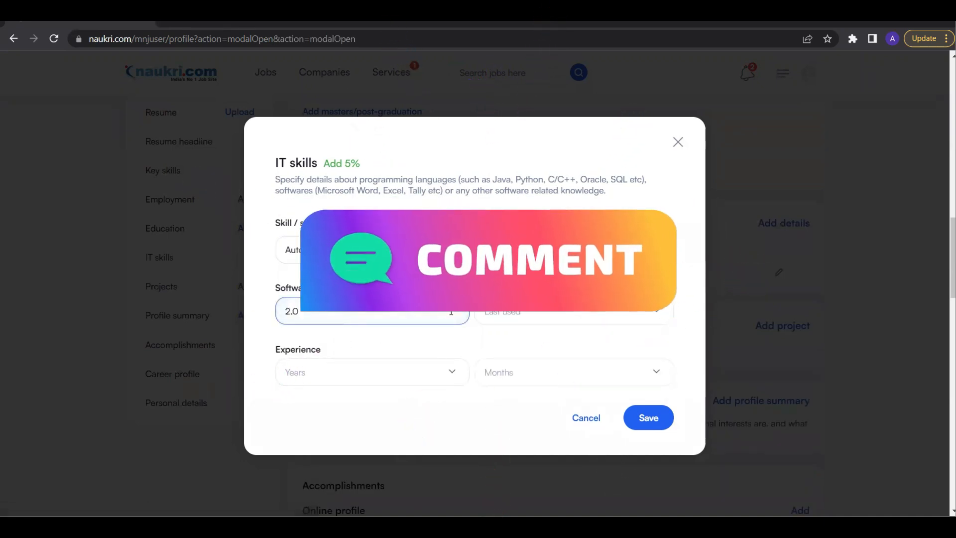
{"action": "left_click", "coordinate": [511, 314]}
{"action": "left_click", "coordinate": [492, 345]}
{"action": "left_click", "coordinate": [336, 383]}
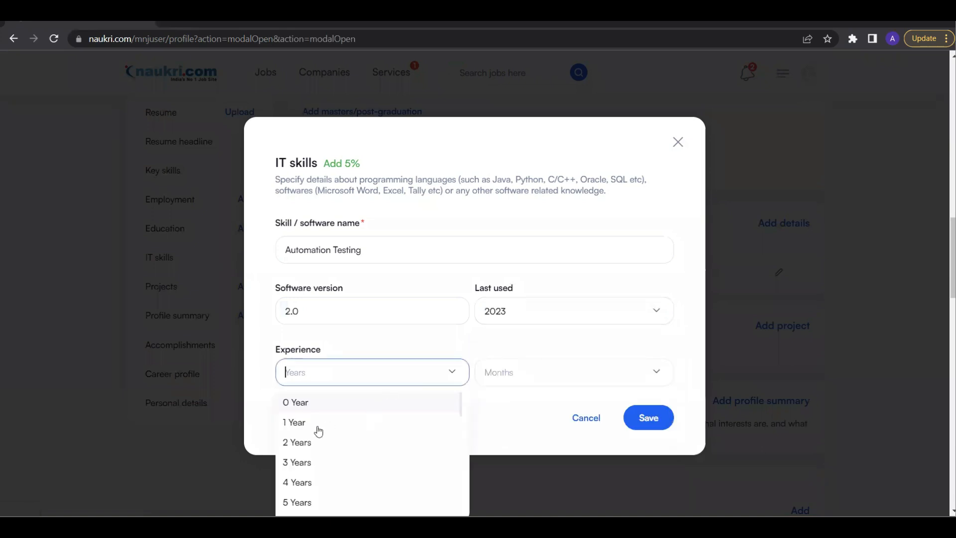
{"action": "left_click", "coordinate": [329, 422]}
{"action": "left_click", "coordinate": [583, 368]}
{"action": "left_click", "coordinate": [513, 421]}
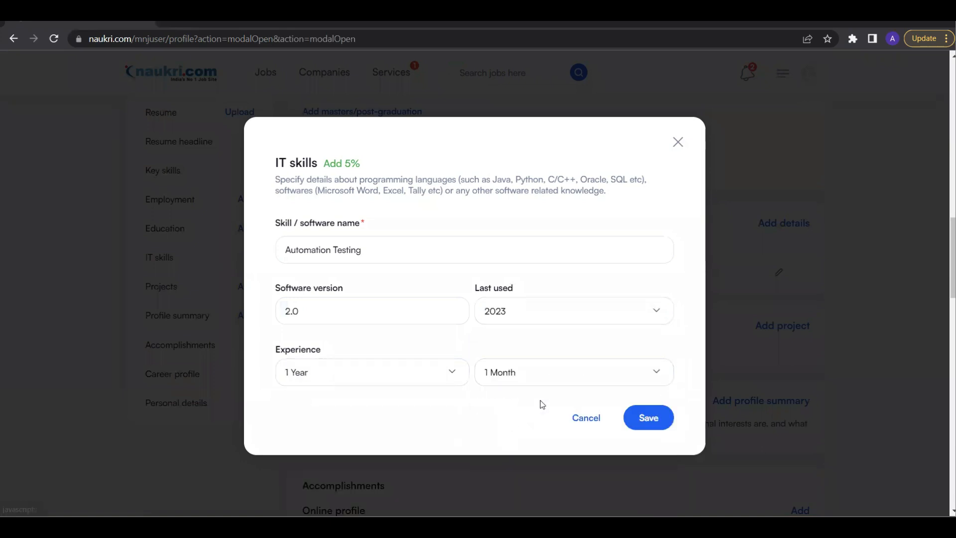
{"action": "left_click", "coordinate": [650, 417]}
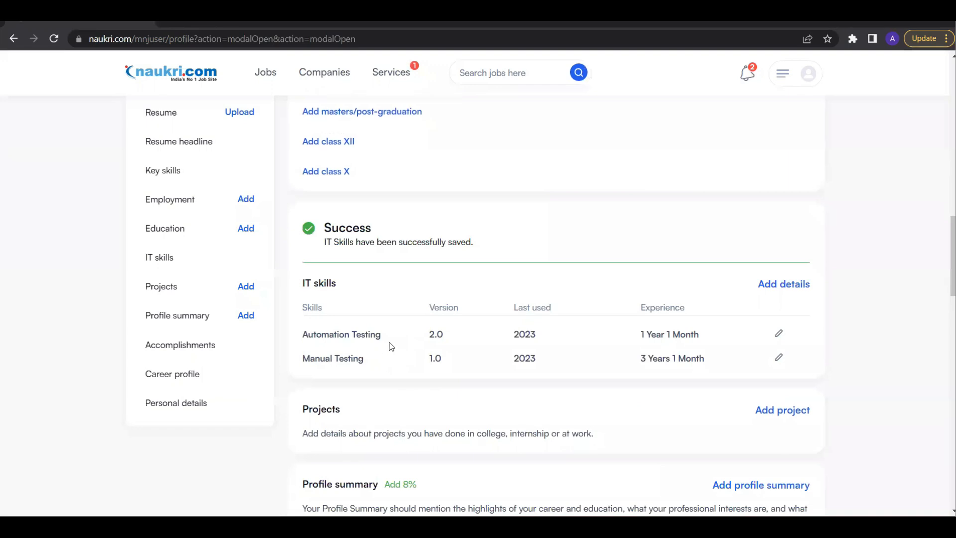
{"action": "left_click_drag", "start_coordinate": [306, 345], "coordinate": [302, 330]}
{"action": "left_click", "coordinate": [361, 363]}
{"action": "scroll", "coordinate": [399, 320], "scroll_direction": "up", "scroll_amount": 10}
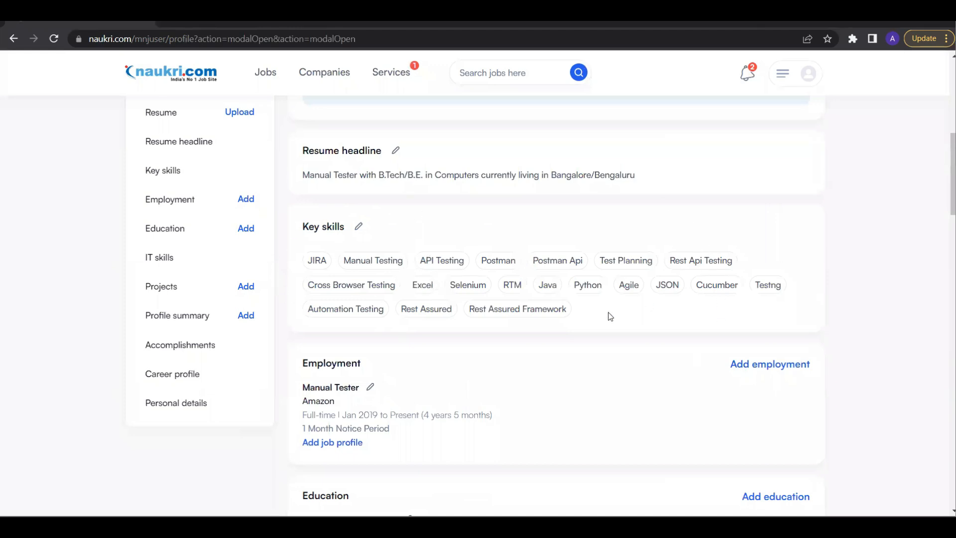
{"action": "scroll", "coordinate": [611, 328], "scroll_direction": "down", "scroll_amount": 20}
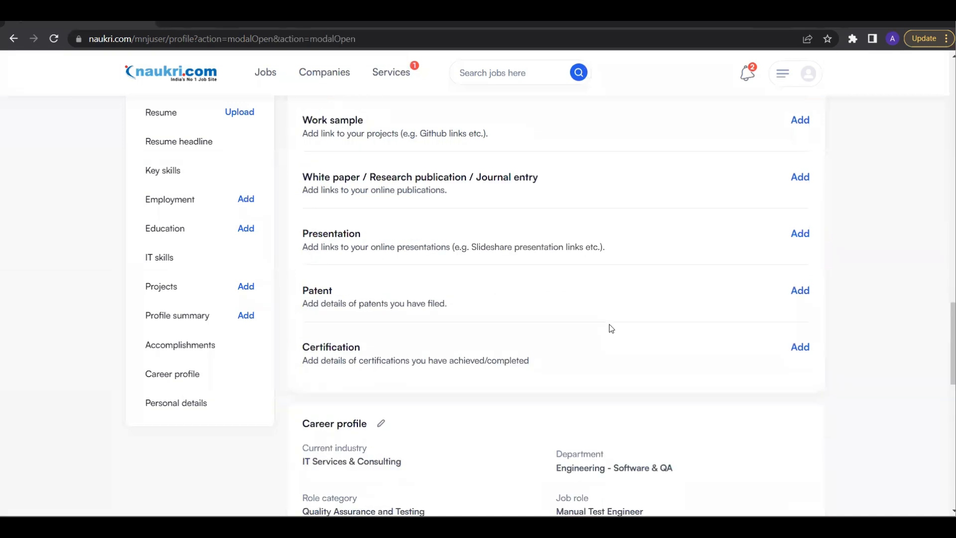
{"action": "scroll", "coordinate": [506, 337], "scroll_direction": "up", "scroll_amount": 5}
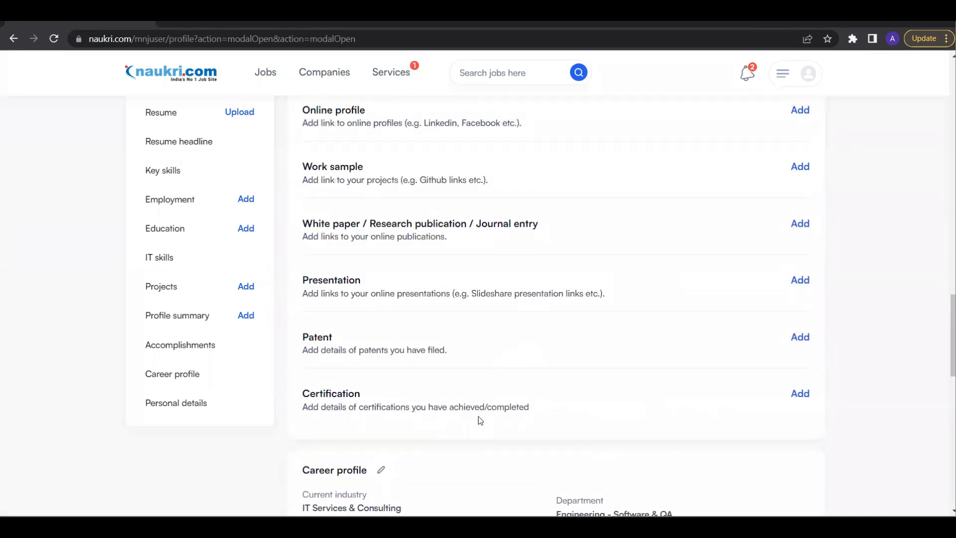
{"action": "scroll", "coordinate": [472, 361], "scroll_direction": "up", "scroll_amount": 1}
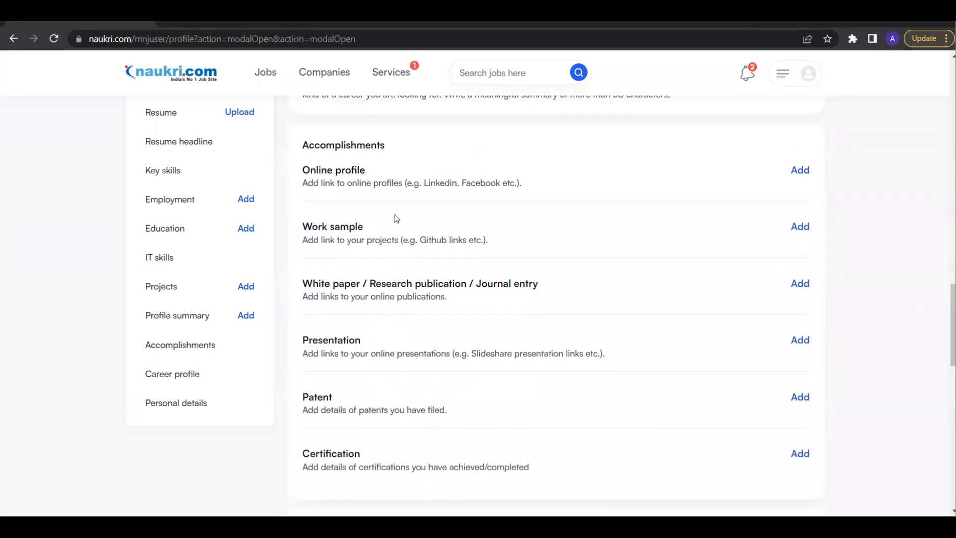
{"action": "left_click", "coordinate": [797, 174]}
{"action": "left_click", "coordinate": [677, 126]}
{"action": "left_click_drag", "start_coordinate": [304, 241], "coordinate": [506, 248]}
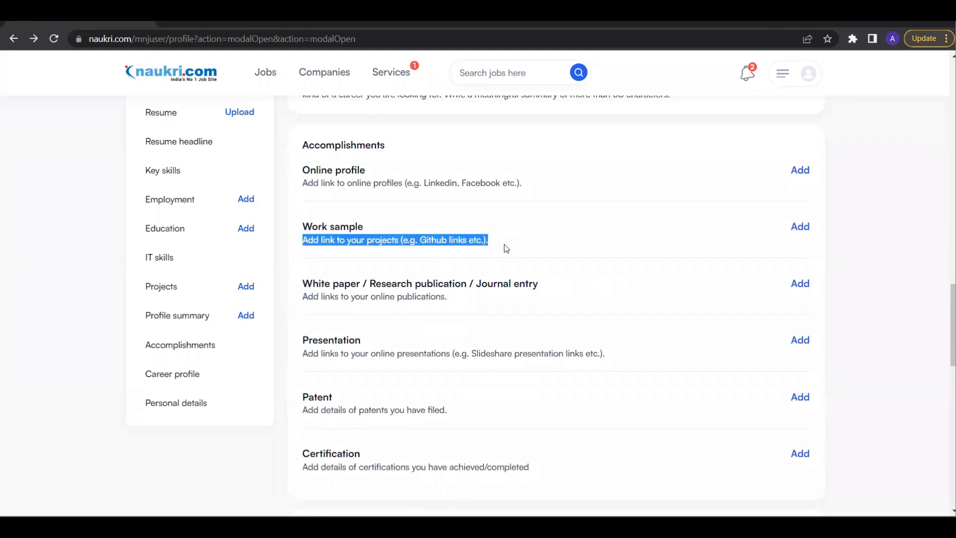
{"action": "left_click", "coordinate": [799, 227]}
{"action": "scroll", "coordinate": [393, 349], "scroll_direction": "down", "scroll_amount": 5}
{"action": "scroll", "coordinate": [432, 330], "scroll_direction": "up", "scroll_amount": 5}
{"action": "left_click", "coordinate": [675, 129]}
{"action": "scroll", "coordinate": [400, 348], "scroll_direction": "down", "scroll_amount": 6}
{"action": "scroll", "coordinate": [400, 348], "scroll_direction": "down", "scroll_amount": 6}
{"action": "scroll", "coordinate": [422, 281], "scroll_direction": "down", "scroll_amount": 2}
{"action": "scroll", "coordinate": [432, 330], "scroll_direction": "up", "scroll_amount": 2}
{"action": "scroll", "coordinate": [431, 328], "scroll_direction": "up", "scroll_amount": 15}
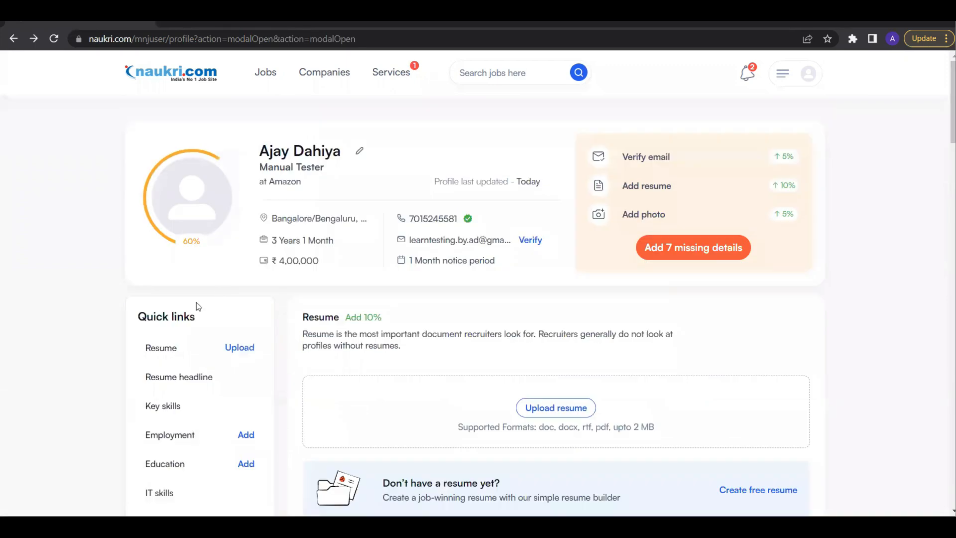